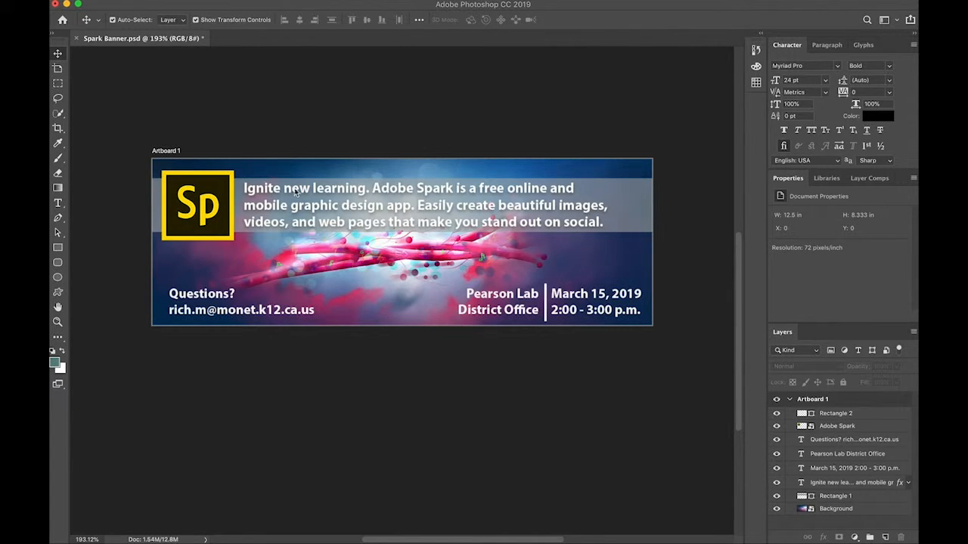
Create a new web document 900 pixels wide and 300 pixels high at 72 pixels/inch with an artboard.
{"action": "left_click", "coordinate": [143, 1]}
{"action": "left_click", "coordinate": [104, 58]}
{"action": "left_click", "coordinate": [122, 1]}
{"action": "left_click", "coordinate": [127, 2]}
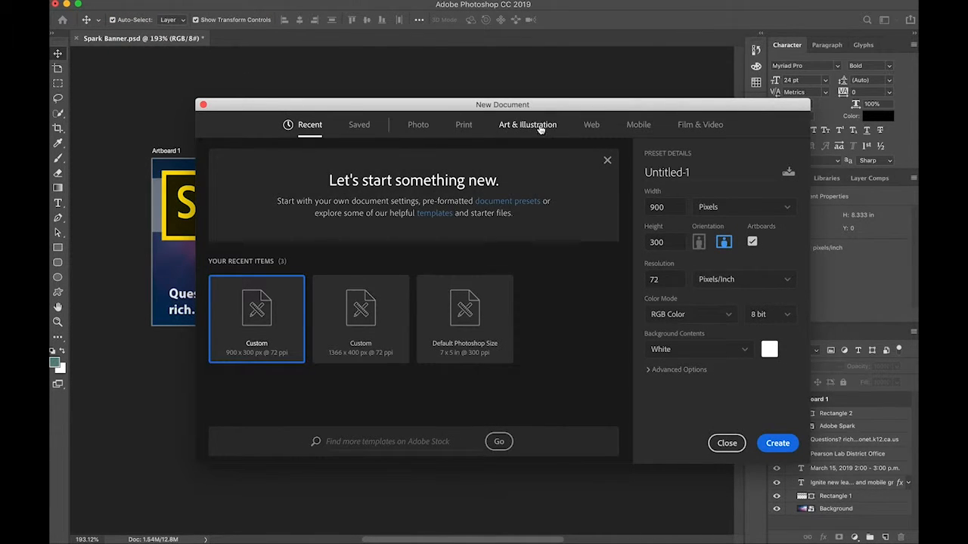
{"action": "left_click", "coordinate": [591, 124]}
{"action": "double_click", "coordinate": [664, 210]}
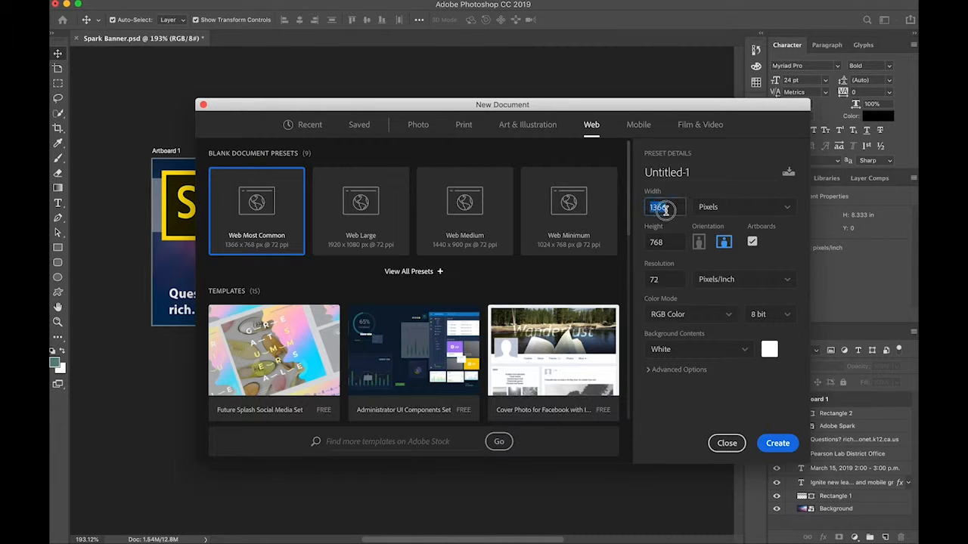
{"action": "type", "text": "900"}
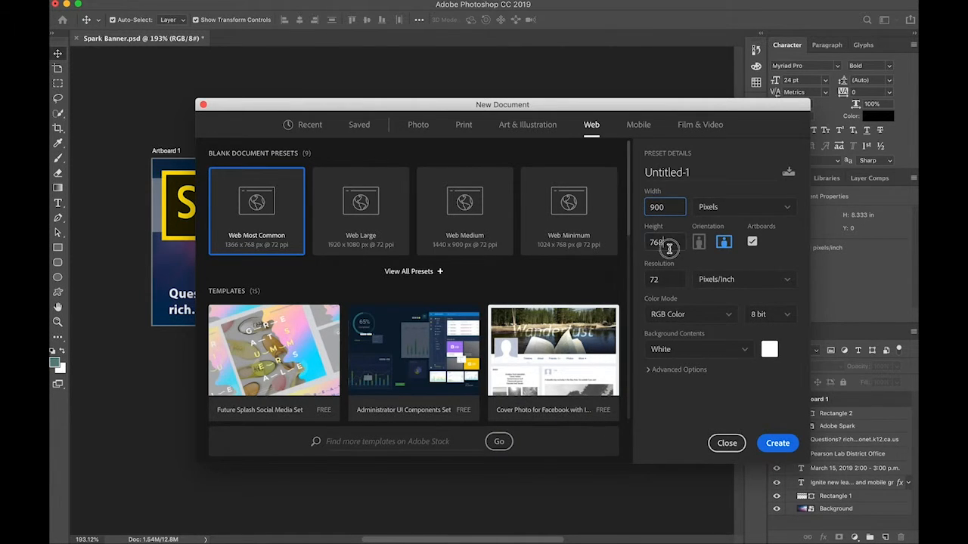
{"action": "double_click", "coordinate": [656, 243]}
{"action": "type", "text": "300"}
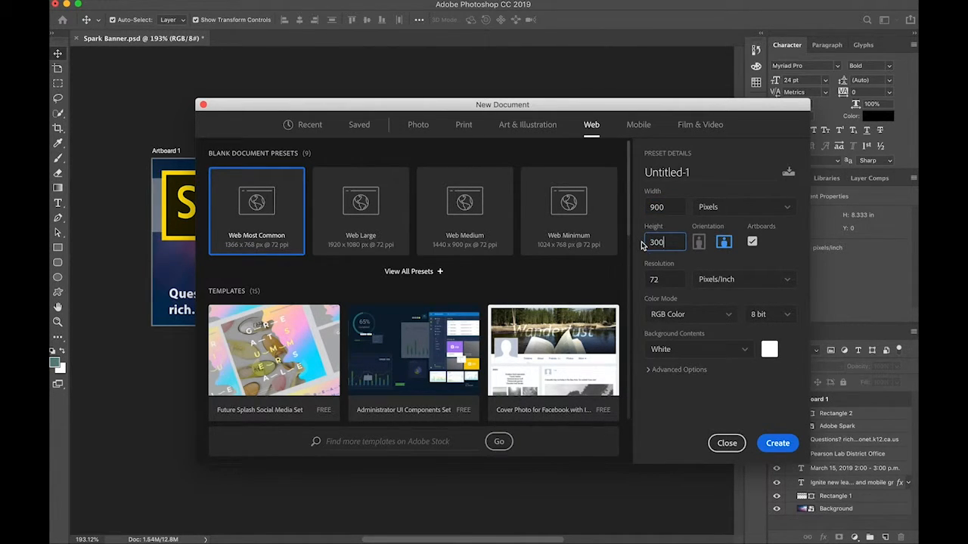
{"action": "key", "text": "Return"}
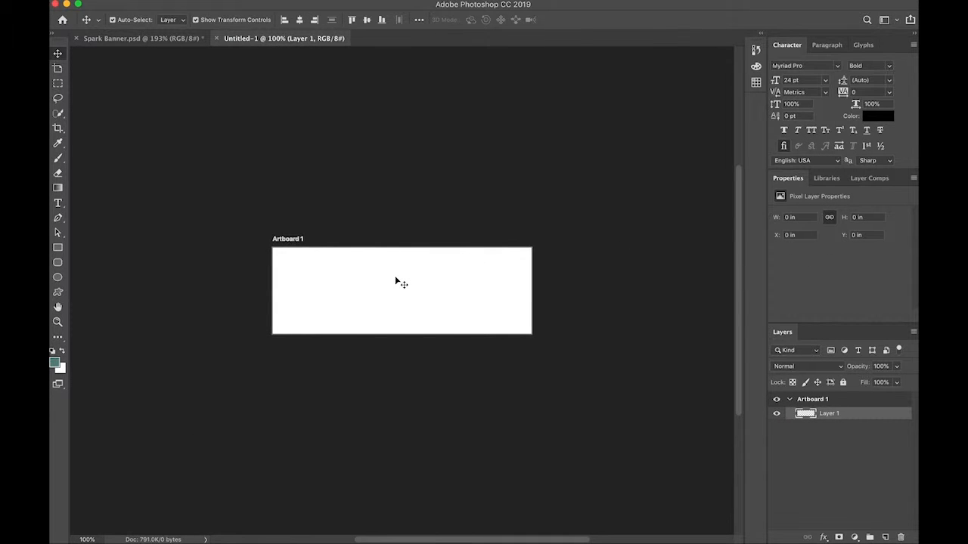
Place the Background.jpeg image from the Downloads folder as an embedded object on the artboard.
{"action": "scroll", "coordinate": [395, 281], "scroll_direction": "up", "scroll_amount": 8}
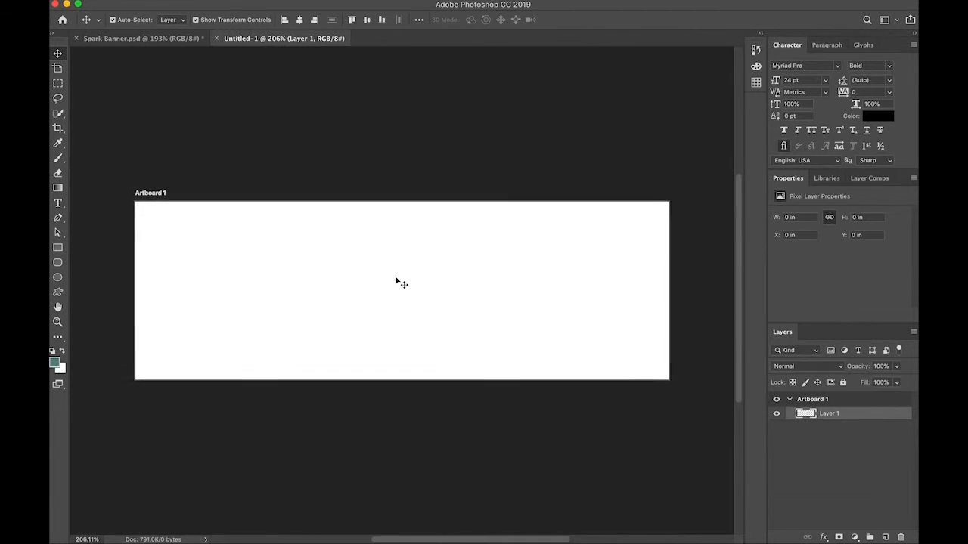
{"action": "scroll", "coordinate": [395, 281], "scroll_direction": "up", "scroll_amount": 2}
{"action": "scroll", "coordinate": [395, 281], "scroll_direction": "down", "scroll_amount": 4}
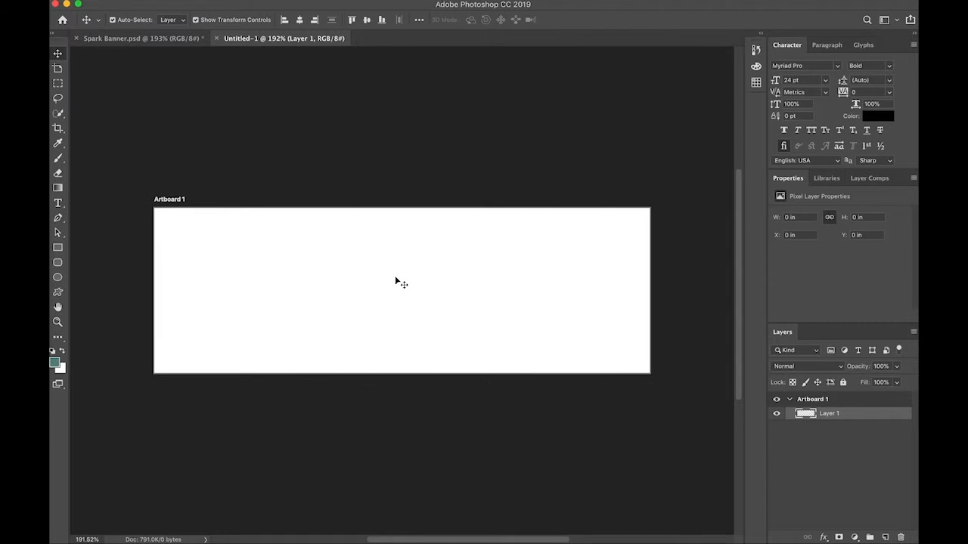
{"action": "left_click", "coordinate": [374, 201]}
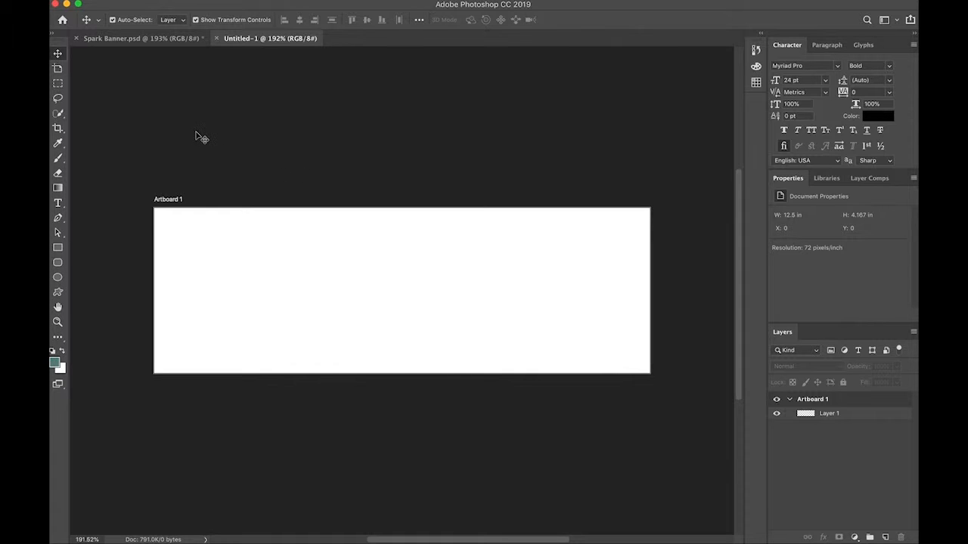
{"action": "left_click", "coordinate": [138, 2]}
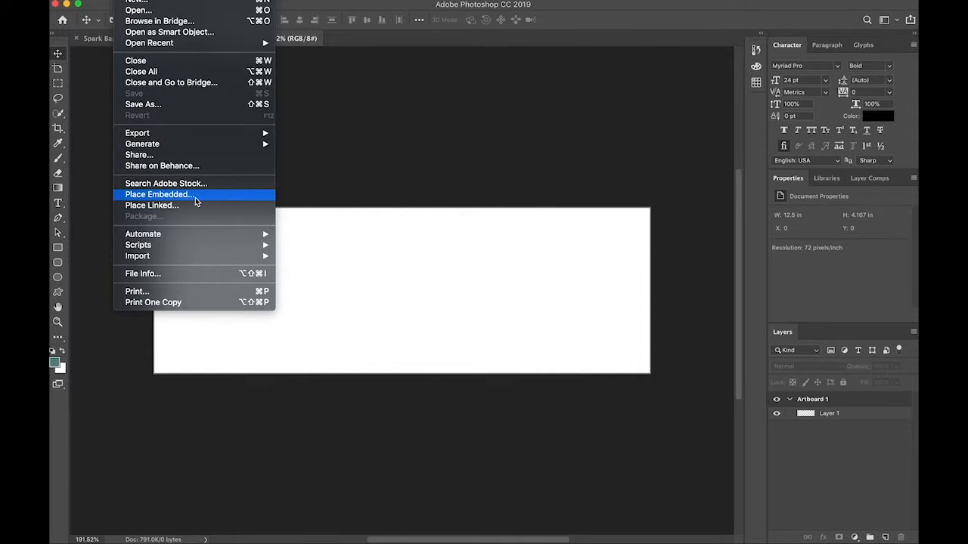
{"action": "left_click", "coordinate": [195, 197]}
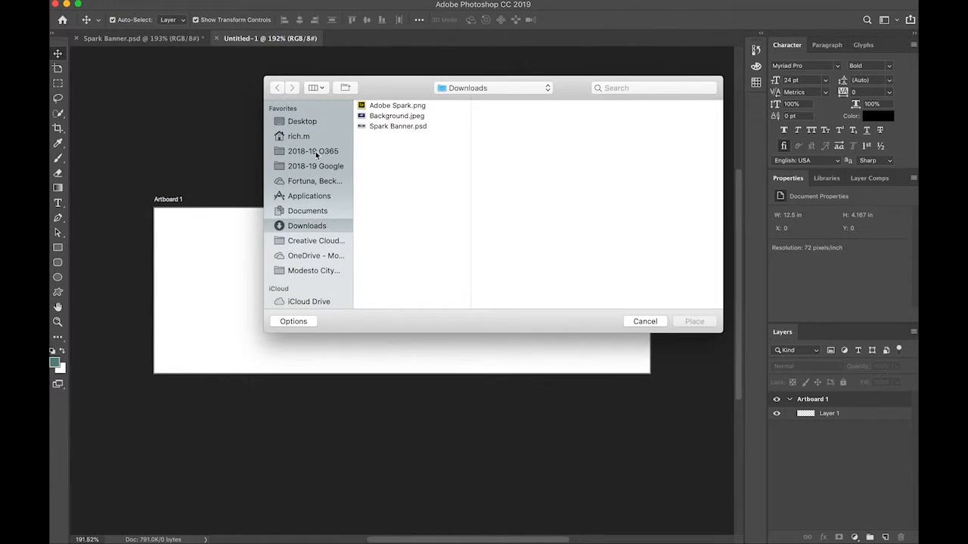
{"action": "left_click", "coordinate": [387, 117]}
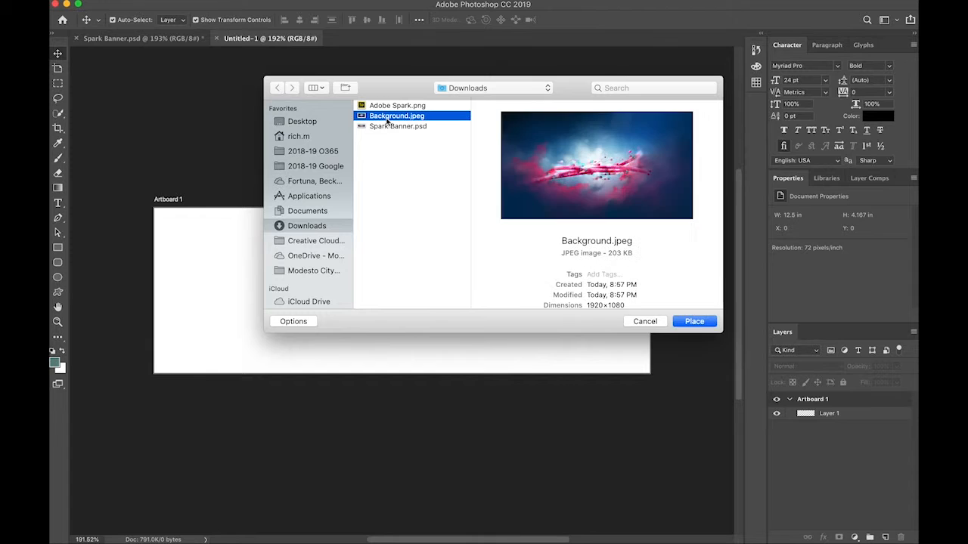
{"action": "left_click", "coordinate": [694, 321]}
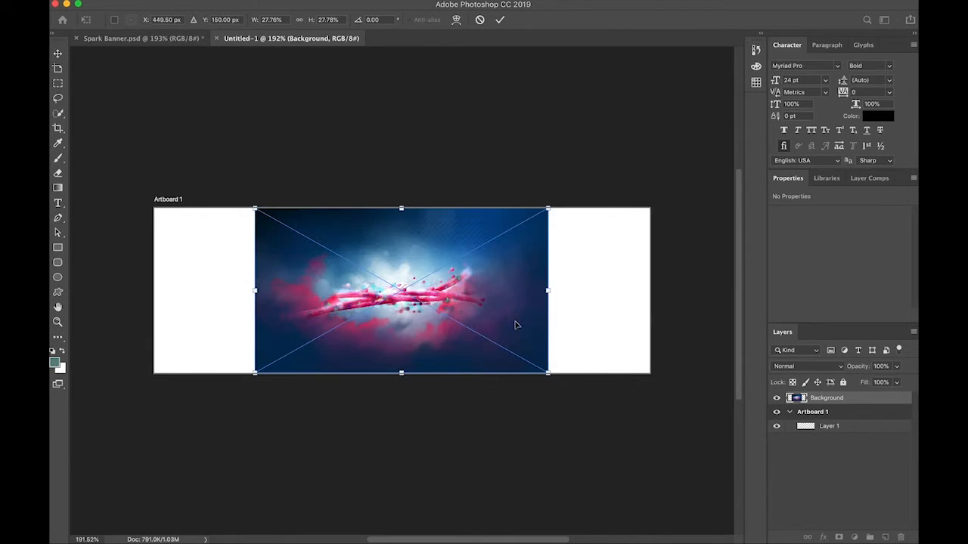
Align the background image with the artboard's left edge, scale it to about 47% to cover the full width, and shift it upward.
{"action": "left_click_drag", "start_coordinate": [416, 319], "coordinate": [317, 318]}
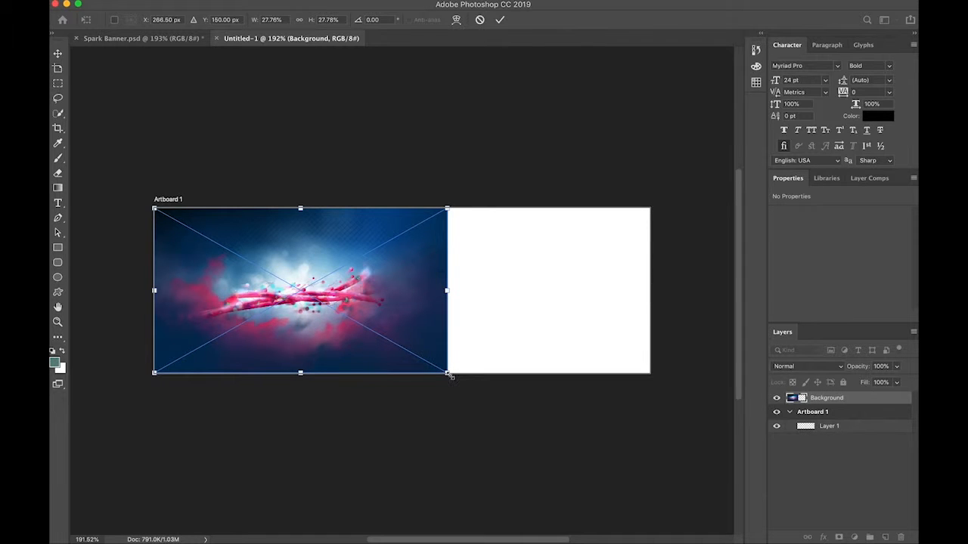
{"action": "left_click_drag", "start_coordinate": [448, 373], "coordinate": [661, 473]}
{"action": "left_click_drag", "start_coordinate": [411, 449], "coordinate": [409, 379]}
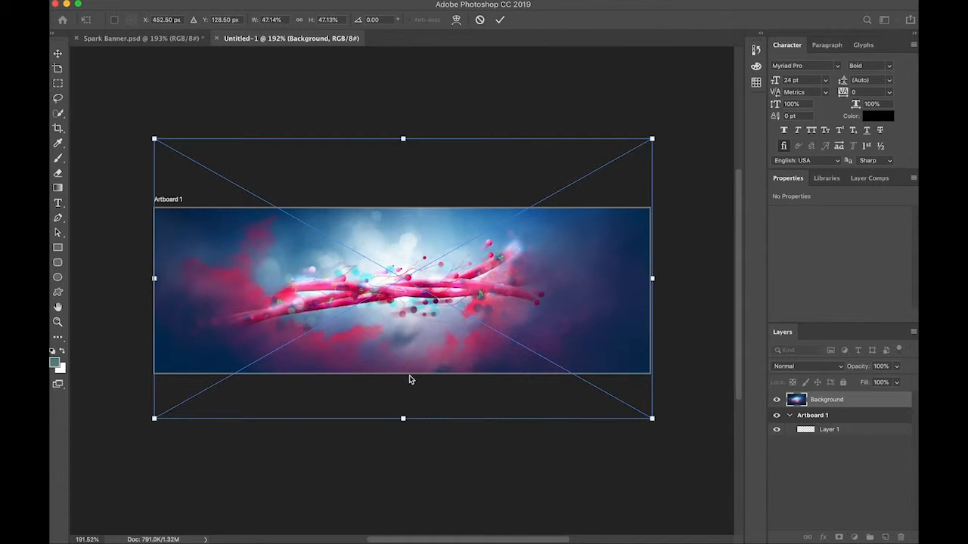
{"action": "key", "text": "Return"}
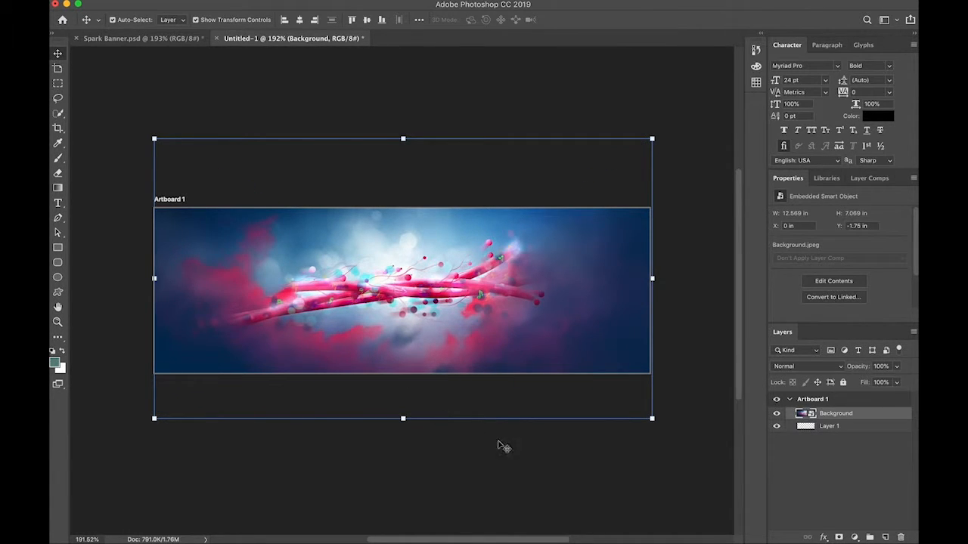
{"action": "left_click", "coordinate": [534, 469]}
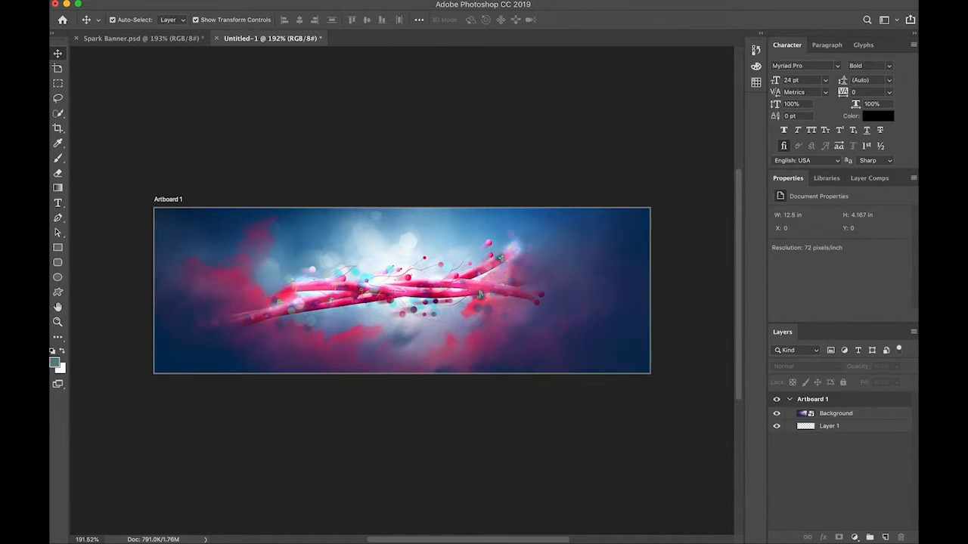
Place the Adobe Spark.png logo from the Downloads folder as an embedded object.
{"action": "left_click", "coordinate": [121, 1]}
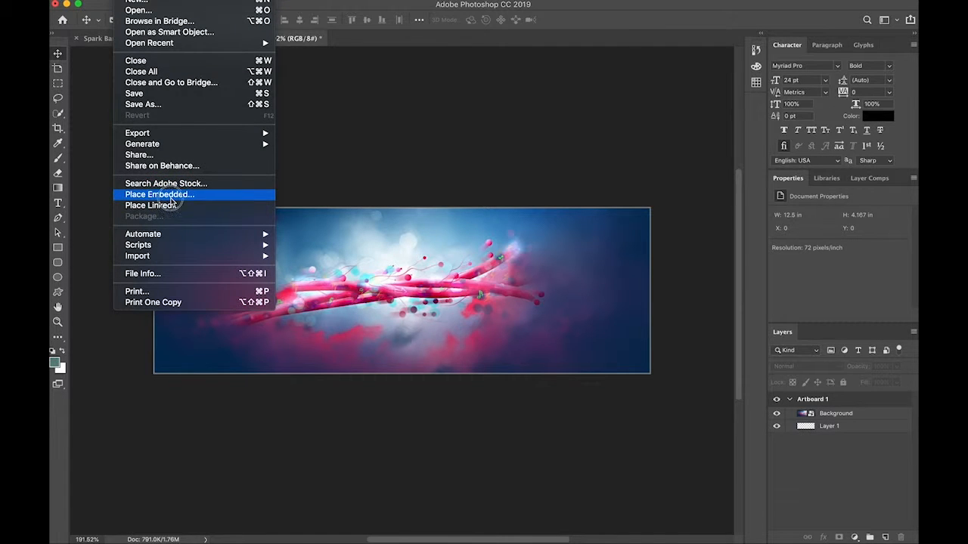
{"action": "left_click", "coordinate": [171, 197]}
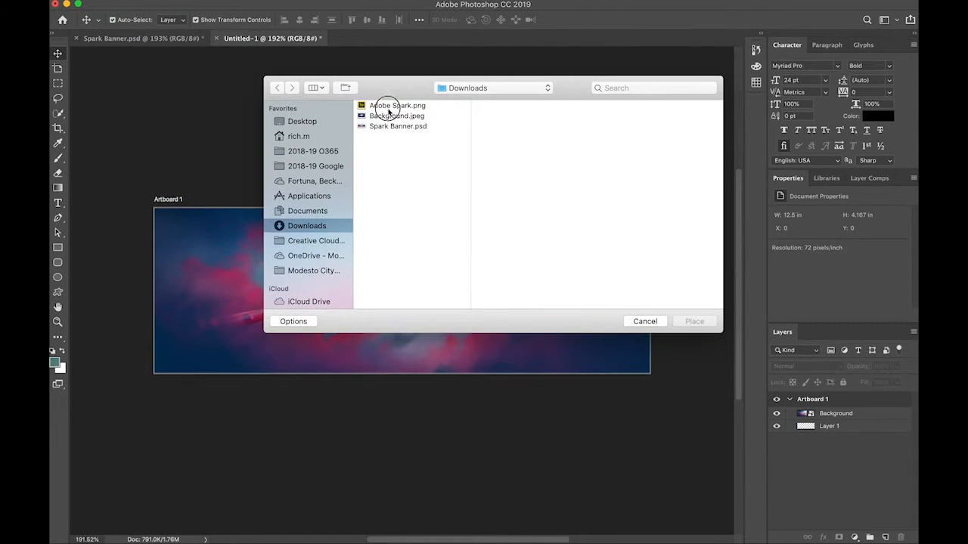
{"action": "left_click", "coordinate": [389, 105]}
{"action": "left_click", "coordinate": [694, 322]}
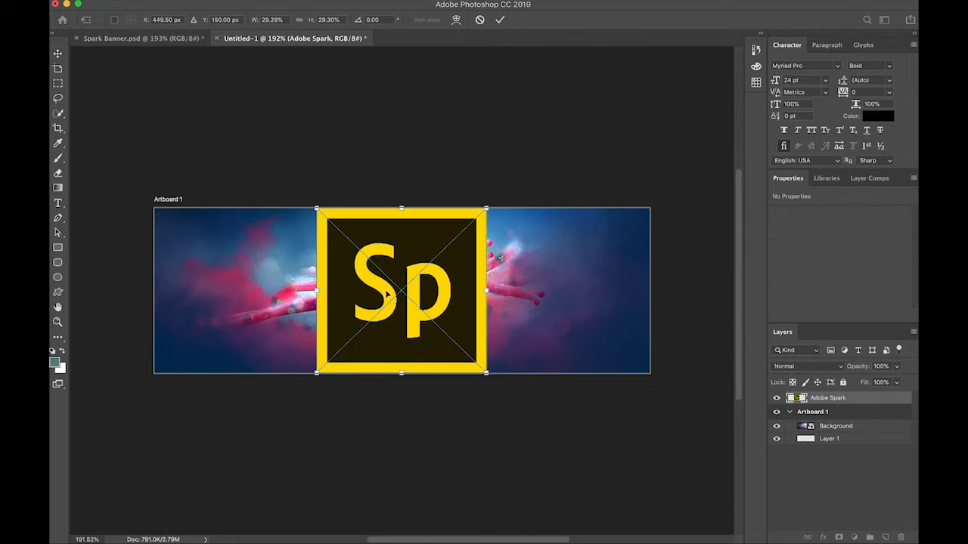
Move the logo to the banner's upper-left area and scale it down to about 1.76 by 1.72 in.
{"action": "left_click_drag", "start_coordinate": [383, 300], "coordinate": [221, 300]}
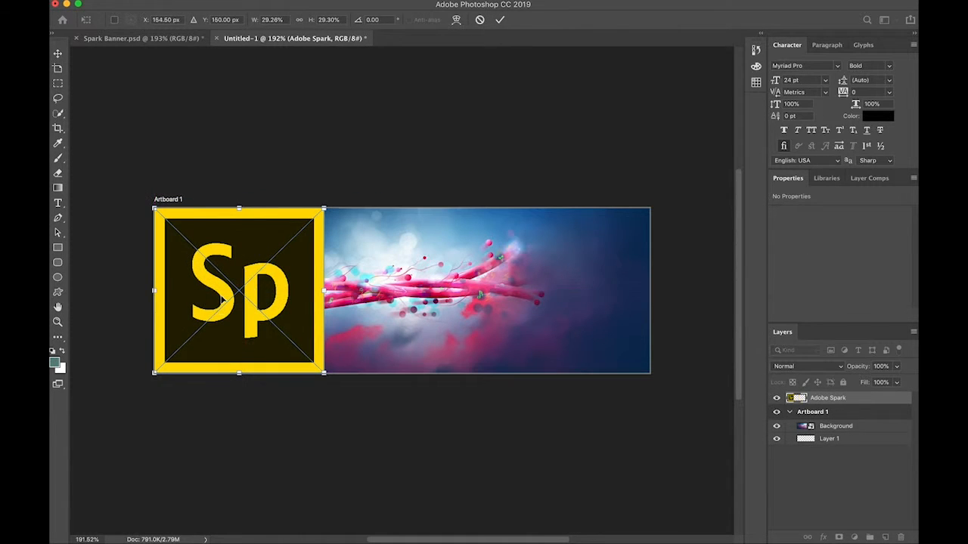
{"action": "left_click", "coordinate": [325, 373]}
{"action": "left_click_drag", "start_coordinate": [326, 373], "coordinate": [242, 294]}
{"action": "key", "text": "Return"}
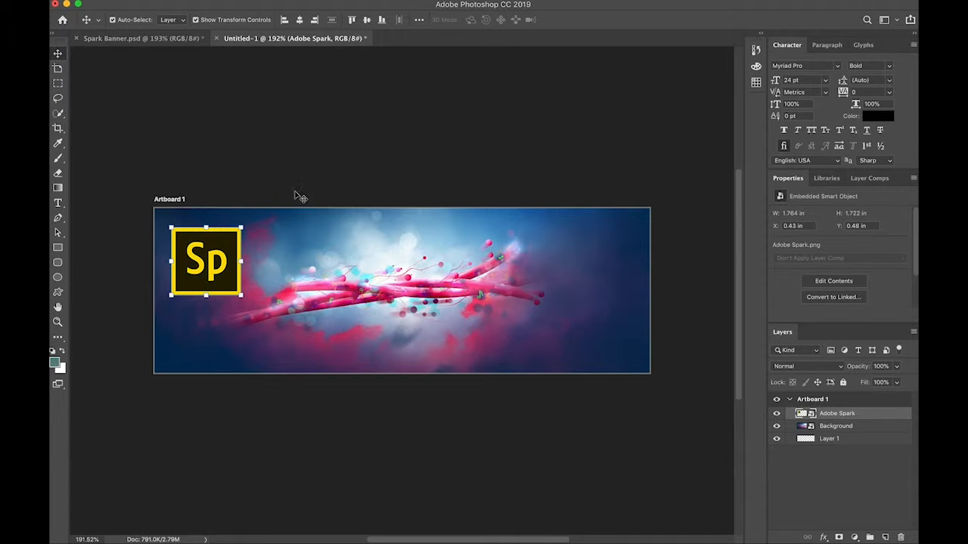
Draw a text box beside the logo and paste in the "Ignite new learning. Adobe Spark is a free online and mobile graphic design app..." copy.
{"action": "left_click", "coordinate": [59, 202]}
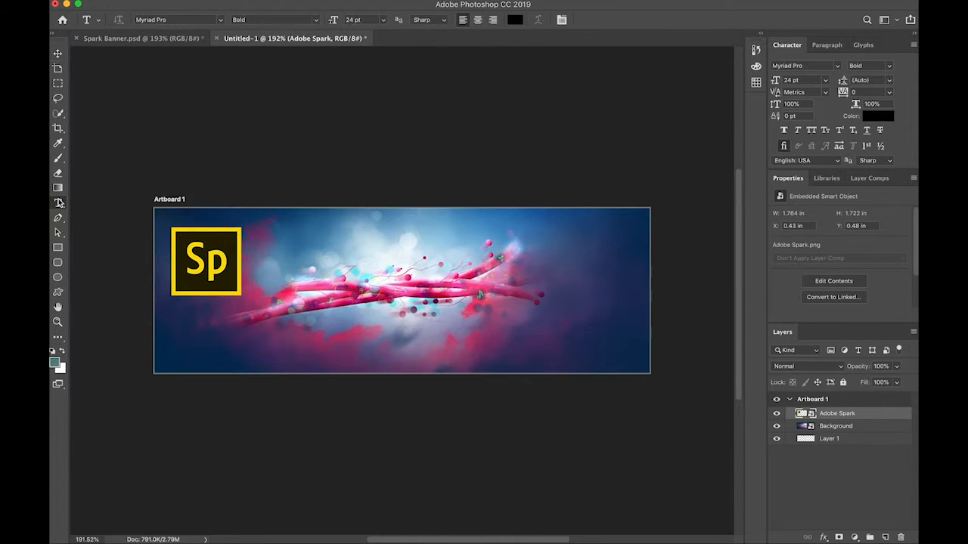
{"action": "left_click", "coordinate": [257, 232]}
{"action": "left_click_drag", "start_coordinate": [257, 232], "coordinate": [628, 298]}
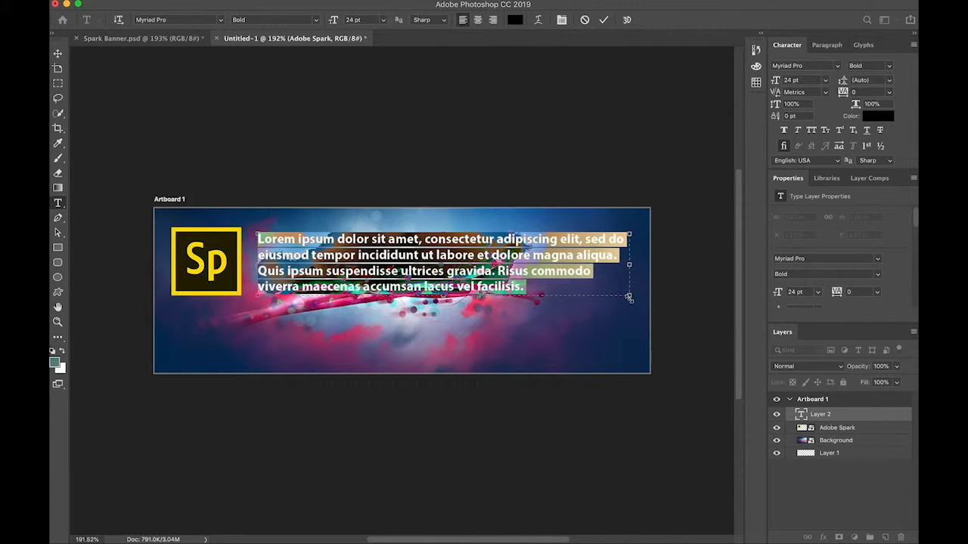
{"action": "type", "text": "Ignite new learning. Adobe Spark is a free online and mobile graphic design app. Easily create beautiful images, videos, and web pages that make you stand out on social."}
{"action": "key", "text": "super+space"}
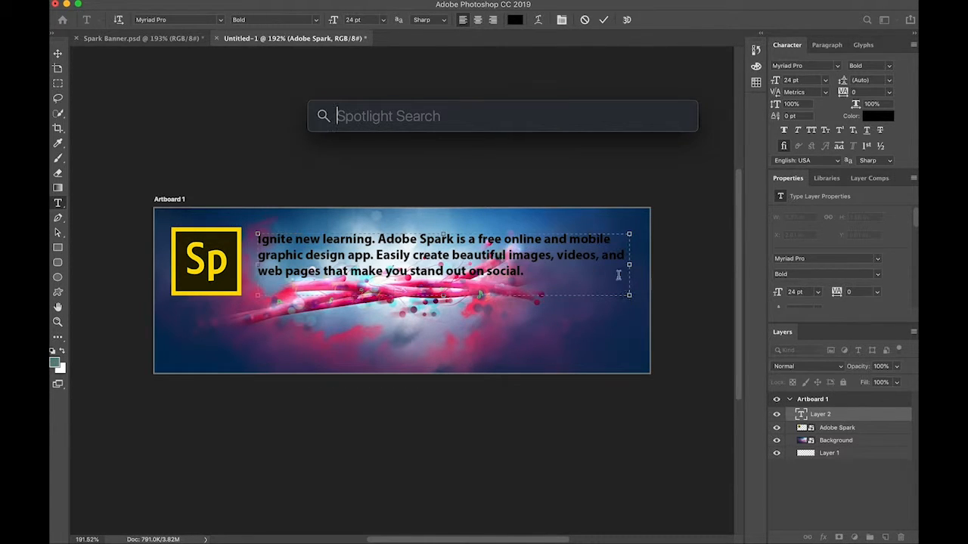
{"action": "key", "text": "Escape"}
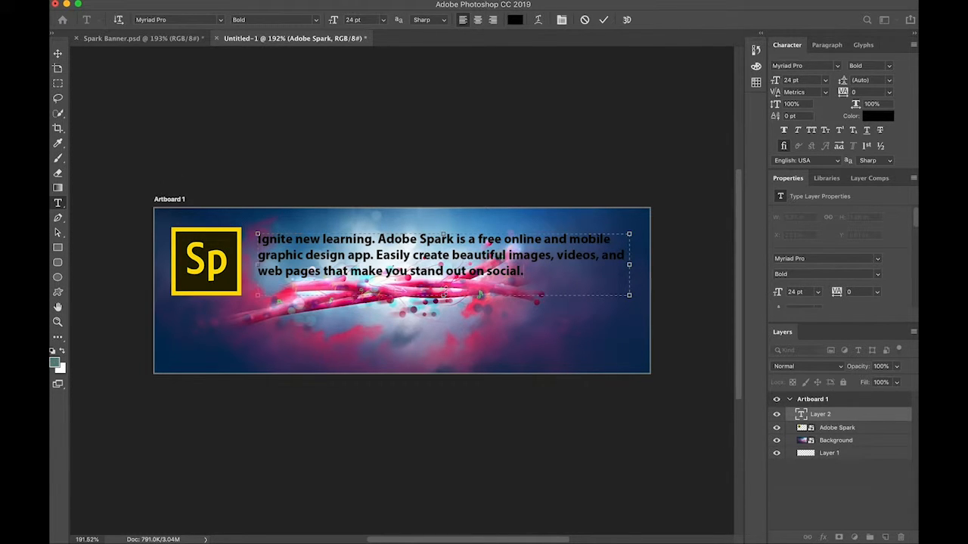
Shrink the text box to about 8.81 in wide and 1.13 in high so it fits tightly around the three text lines.
{"action": "left_click_drag", "start_coordinate": [442, 295], "coordinate": [442, 289]}
{"action": "left_click_drag", "start_coordinate": [627, 264], "coordinate": [606, 264]}
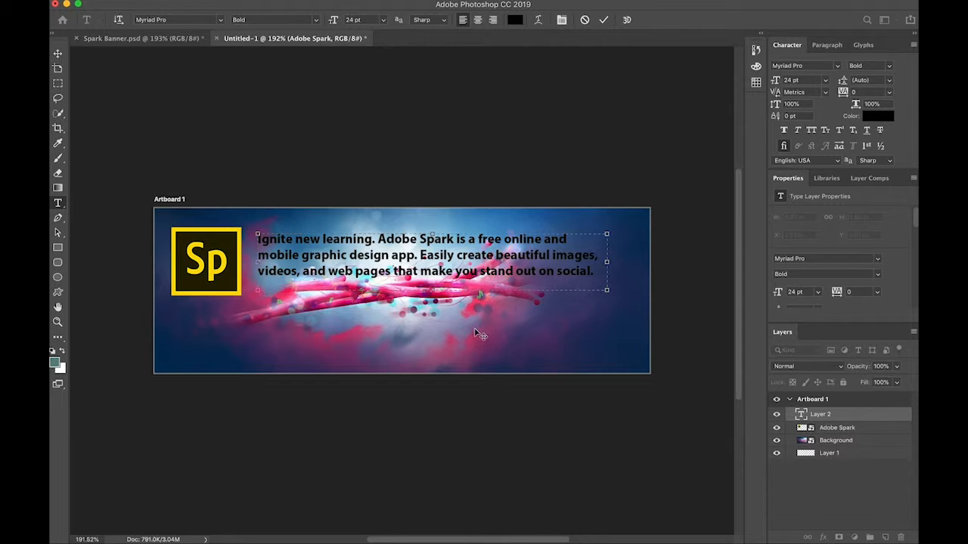
{"action": "left_click_drag", "start_coordinate": [432, 290], "coordinate": [432, 278]}
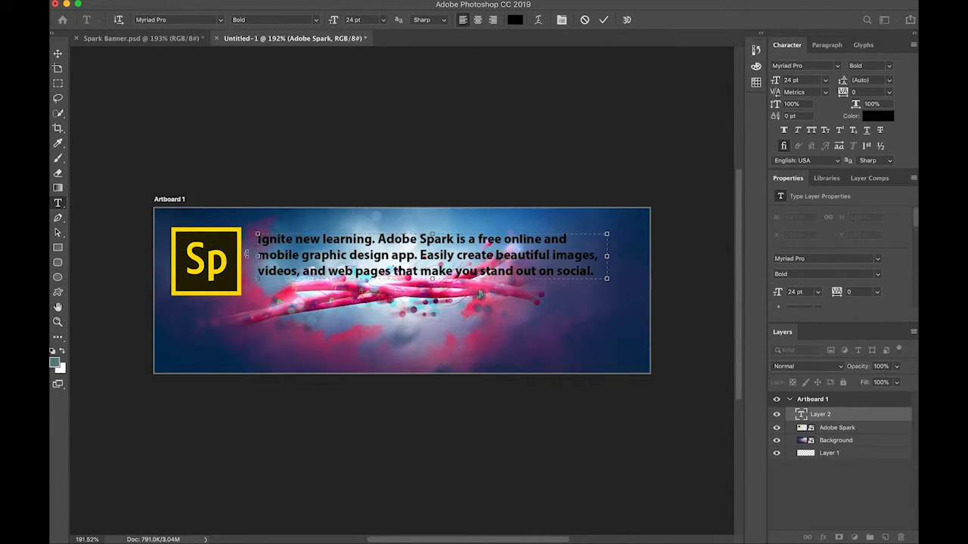
Move the text block down about 0.125 in to center it vertically on the logo.
{"action": "left_click", "coordinate": [57, 54]}
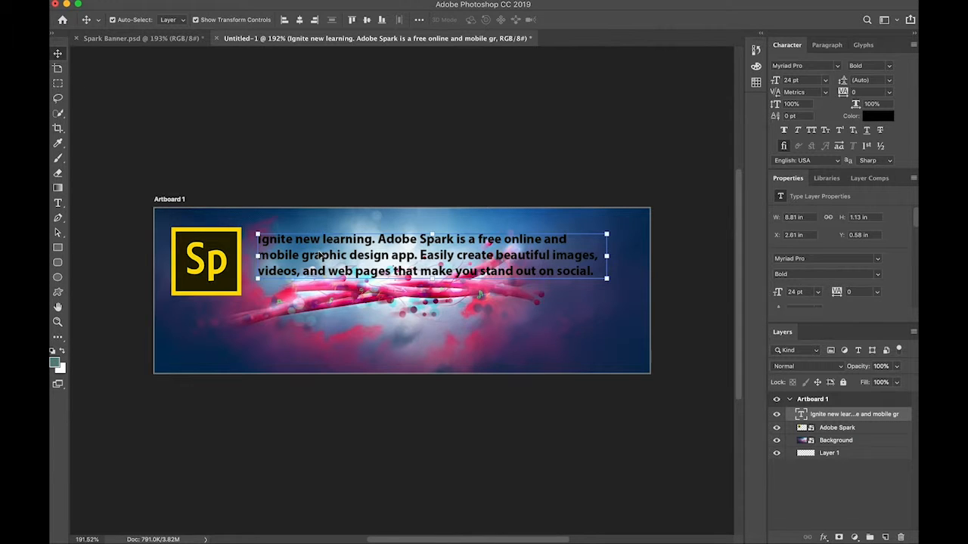
{"action": "left_click_drag", "start_coordinate": [320, 256], "coordinate": [320, 262]}
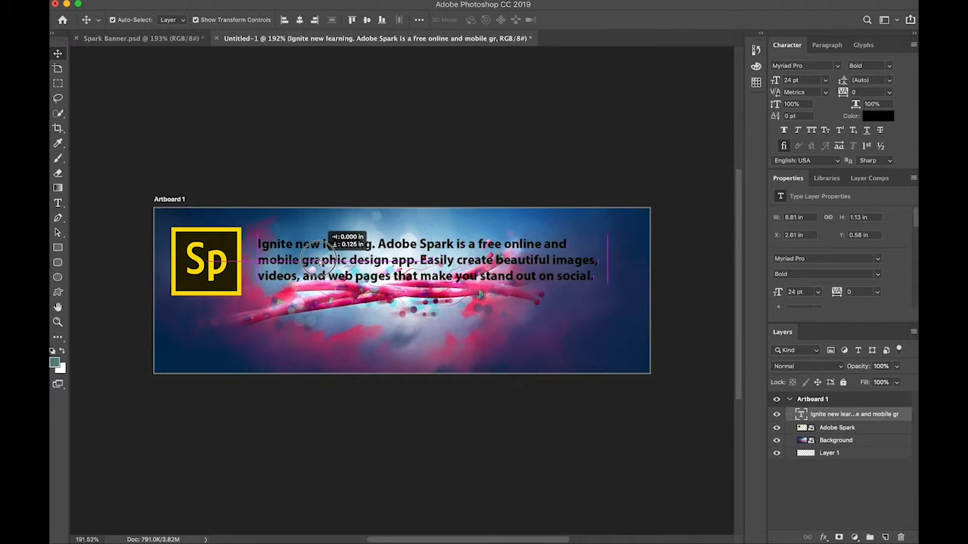
{"action": "left_click_drag", "start_coordinate": [320, 262], "coordinate": [320, 261]}
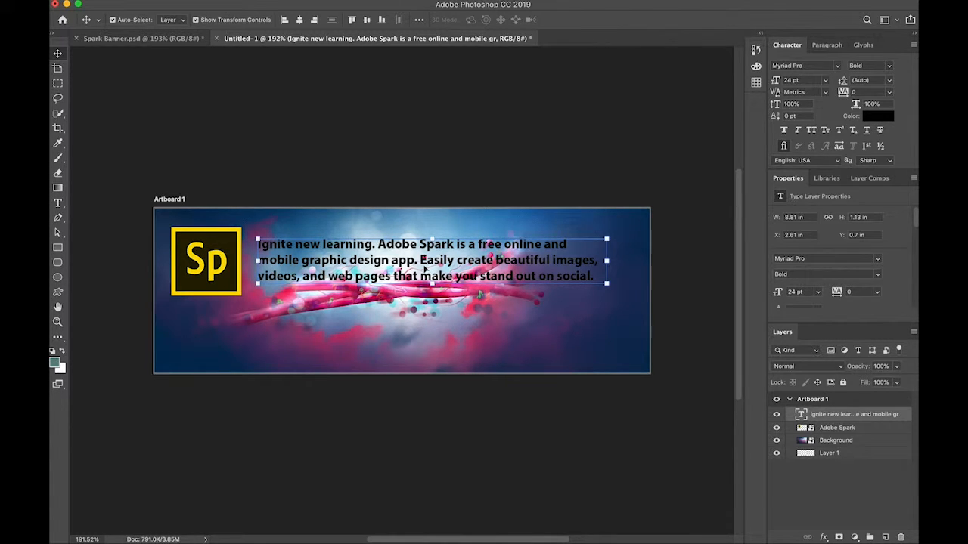
Add a Drop Shadow and a white (#fdfdfa) Color Overlay at 100% opacity to the text layer's style.
{"action": "double_click", "coordinate": [791, 416]}
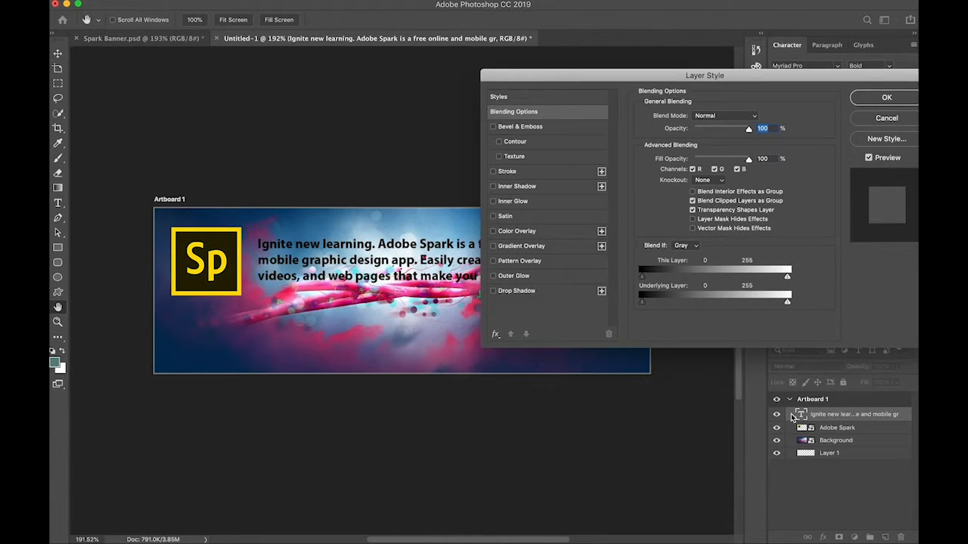
{"action": "left_click", "coordinate": [493, 292]}
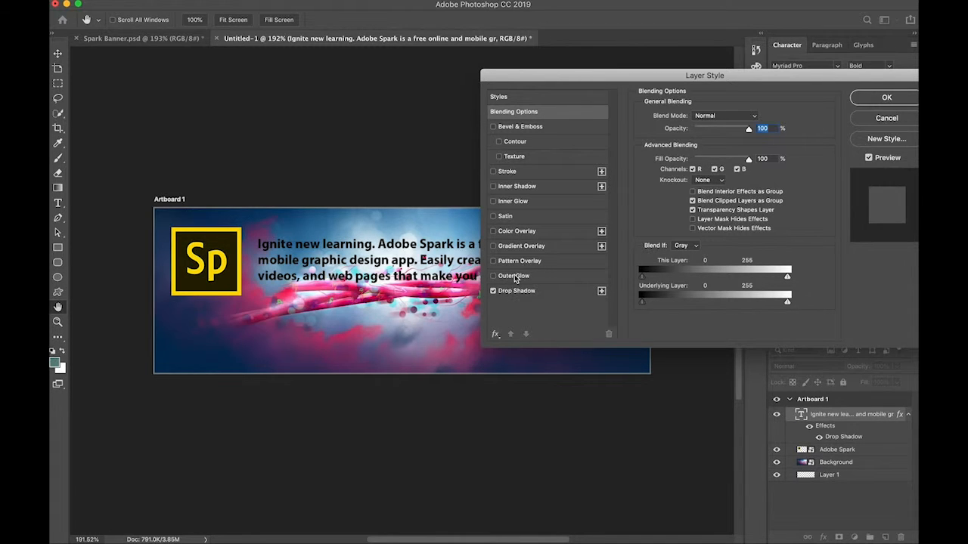
{"action": "left_click", "coordinate": [510, 232]}
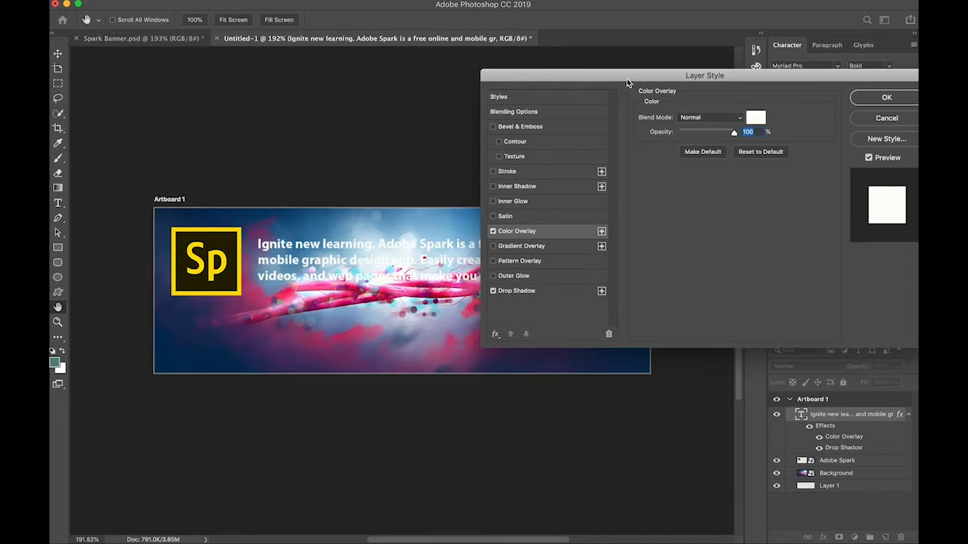
{"action": "left_click_drag", "start_coordinate": [627, 83], "coordinate": [580, 89]}
{"action": "left_click", "coordinate": [707, 124]}
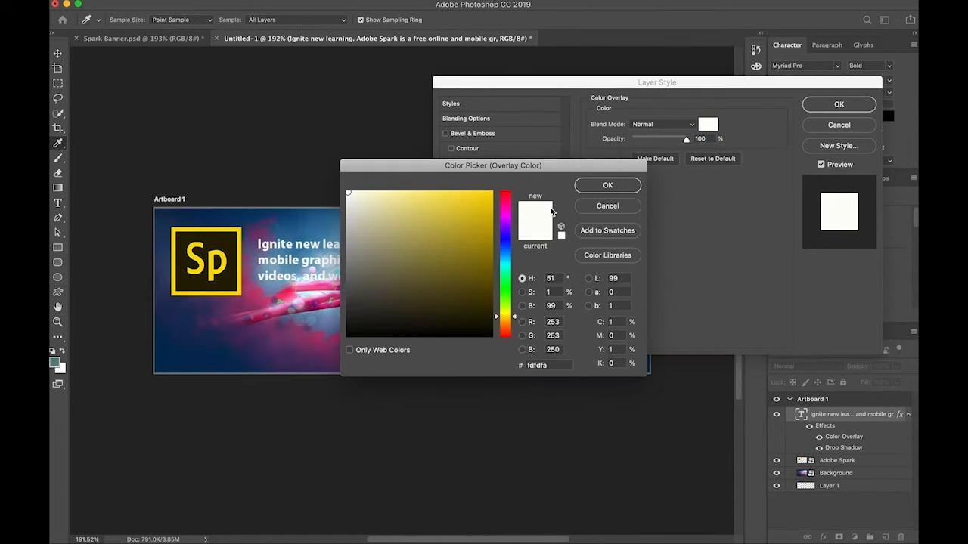
{"action": "left_click", "coordinate": [607, 185]}
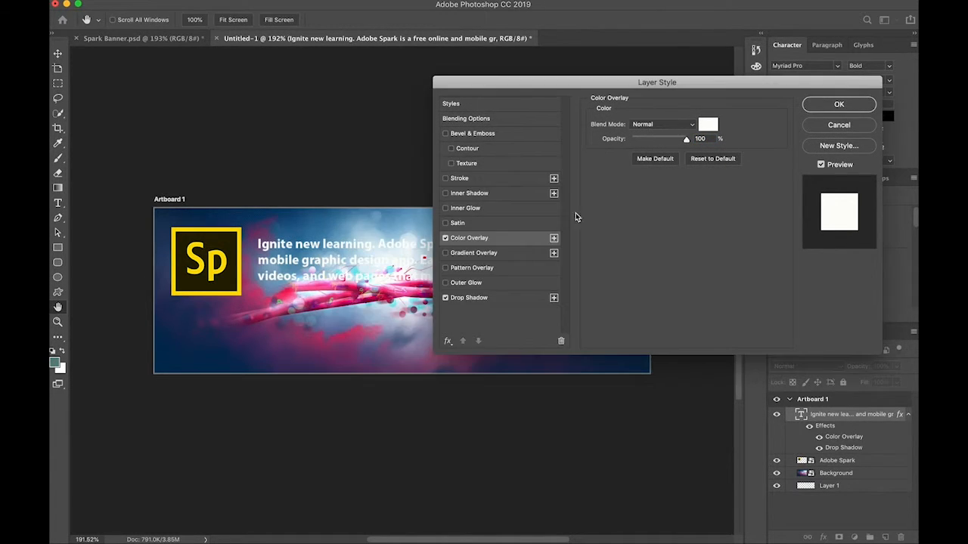
Set the text's drop shadow distance to 11 px and apply the layer style.
{"action": "left_click", "coordinate": [492, 299]}
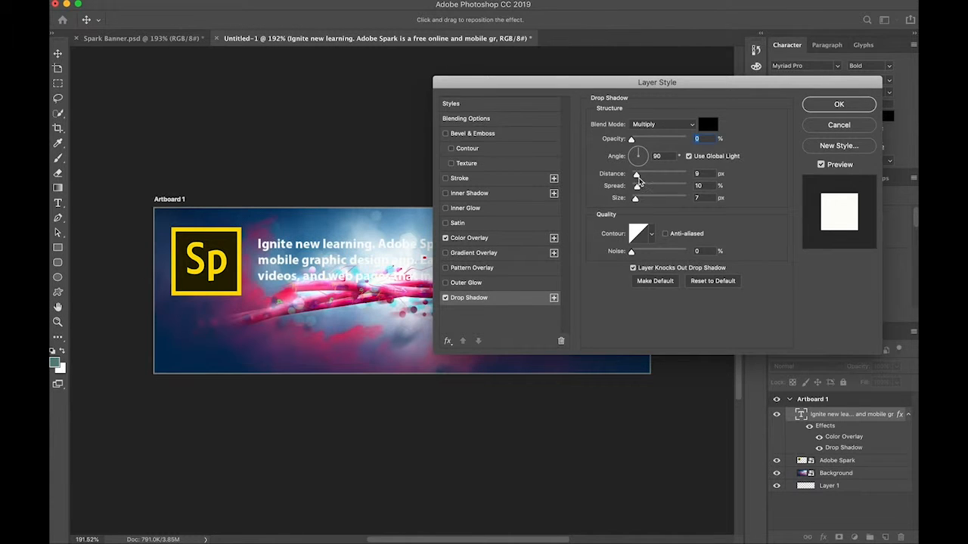
{"action": "left_click", "coordinate": [643, 177]}
{"action": "left_click_drag", "start_coordinate": [644, 180], "coordinate": [639, 181]}
{"action": "left_click", "coordinate": [835, 106]}
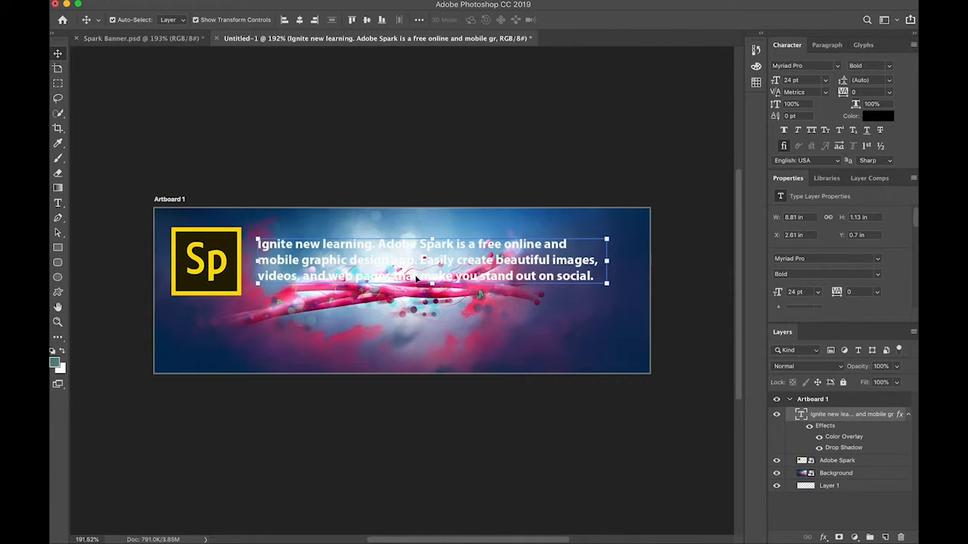
{"action": "left_click", "coordinate": [393, 175]}
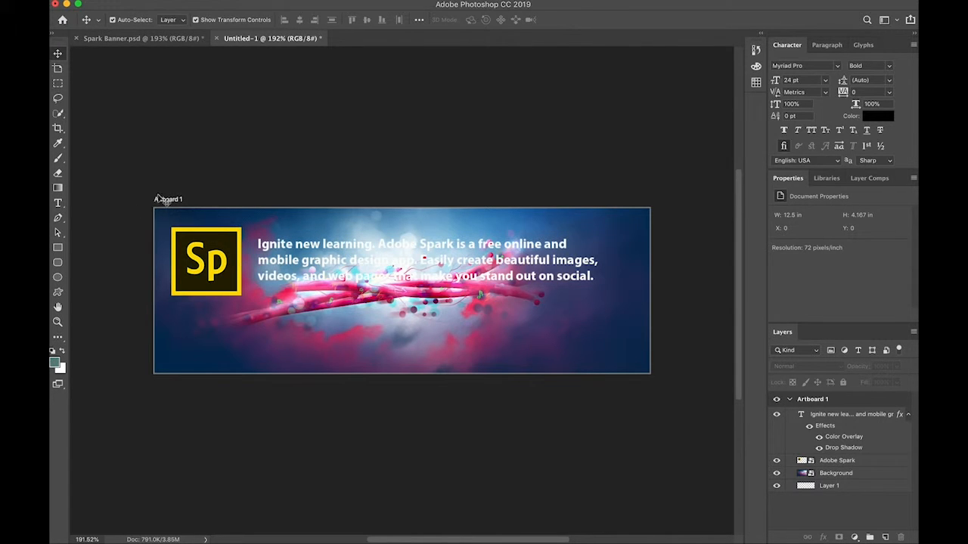
Draw a rectangle about 902 x 96 px across the full banner width over the text and fill it with grey.
{"action": "left_click", "coordinate": [57, 247]}
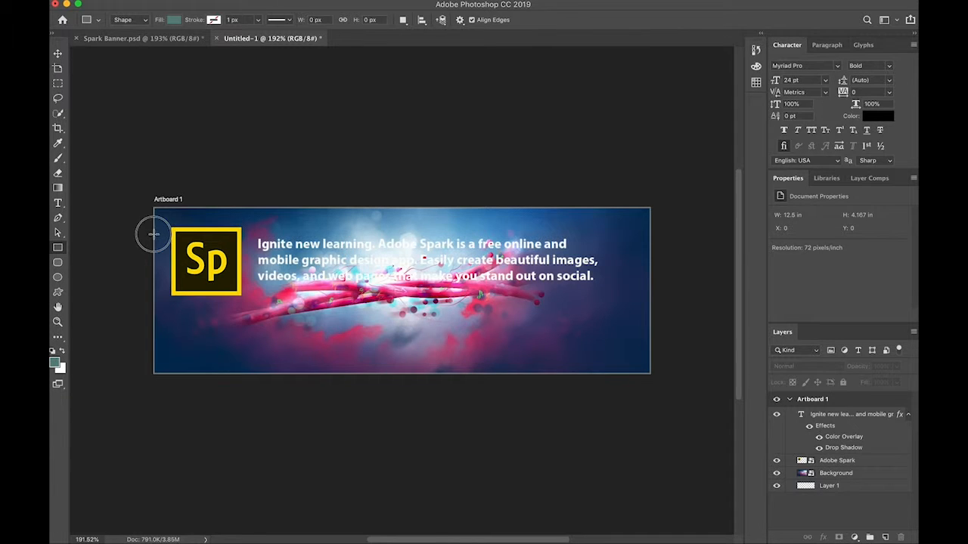
{"action": "left_click_drag", "start_coordinate": [153, 236], "coordinate": [649, 287]}
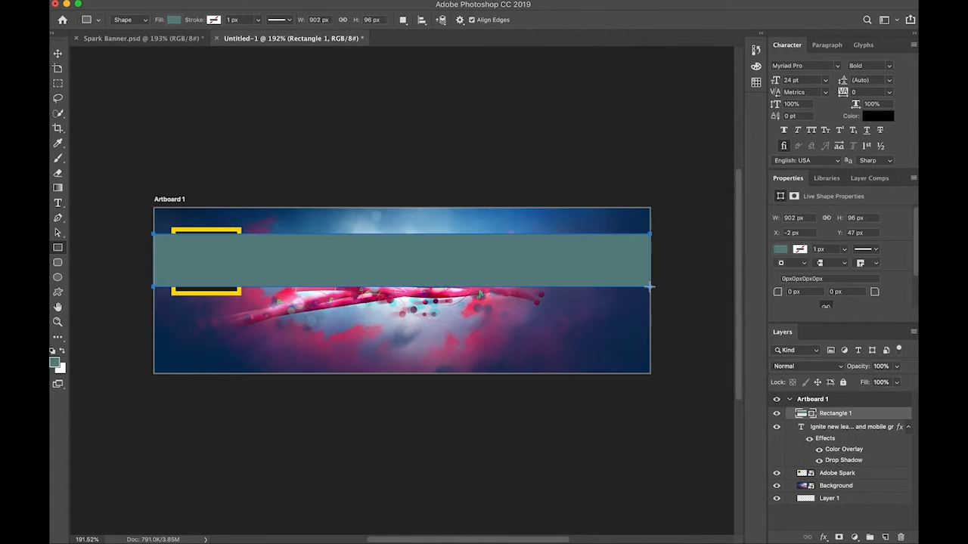
{"action": "left_click", "coordinate": [780, 250]}
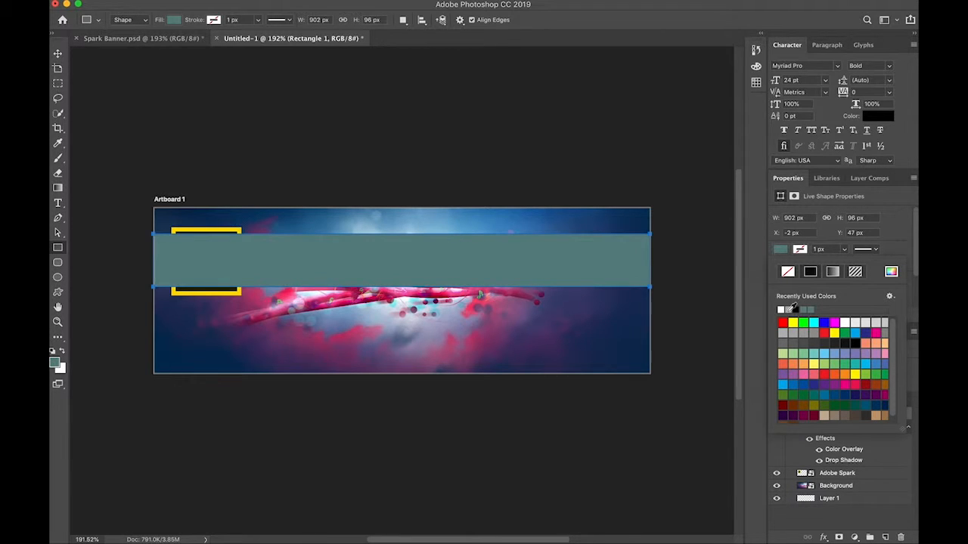
{"action": "left_click", "coordinate": [790, 309]}
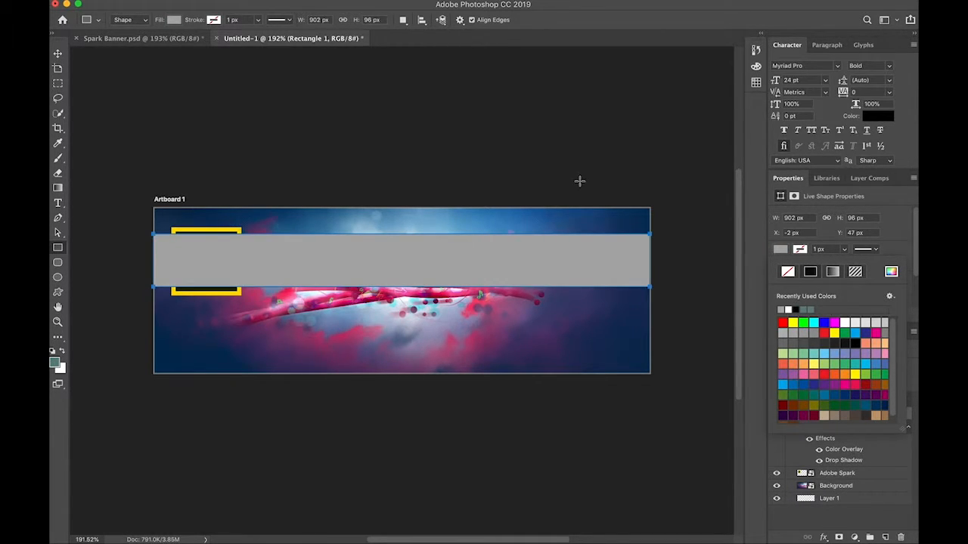
Shift the grey rectangle down to Y 49 px and place its layer between the Adobe Spark and Background layers.
{"action": "key", "text": "v"}
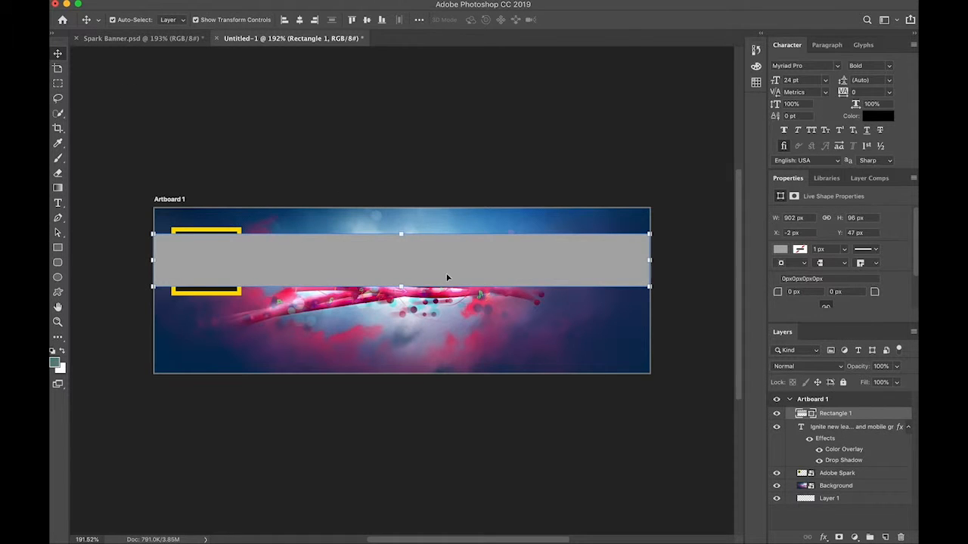
{"action": "left_click_drag", "start_coordinate": [454, 268], "coordinate": [454, 268]}
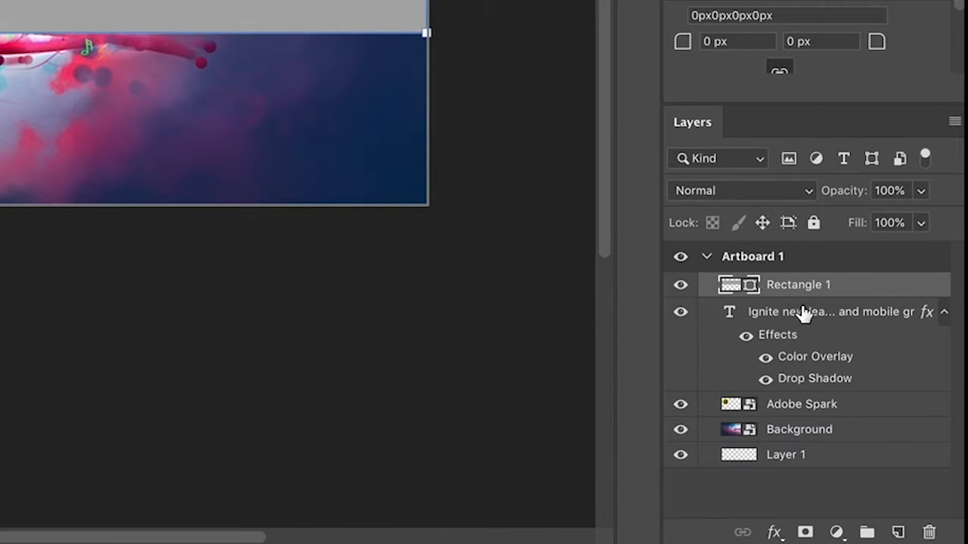
{"action": "left_click_drag", "start_coordinate": [814, 285], "coordinate": [837, 415]}
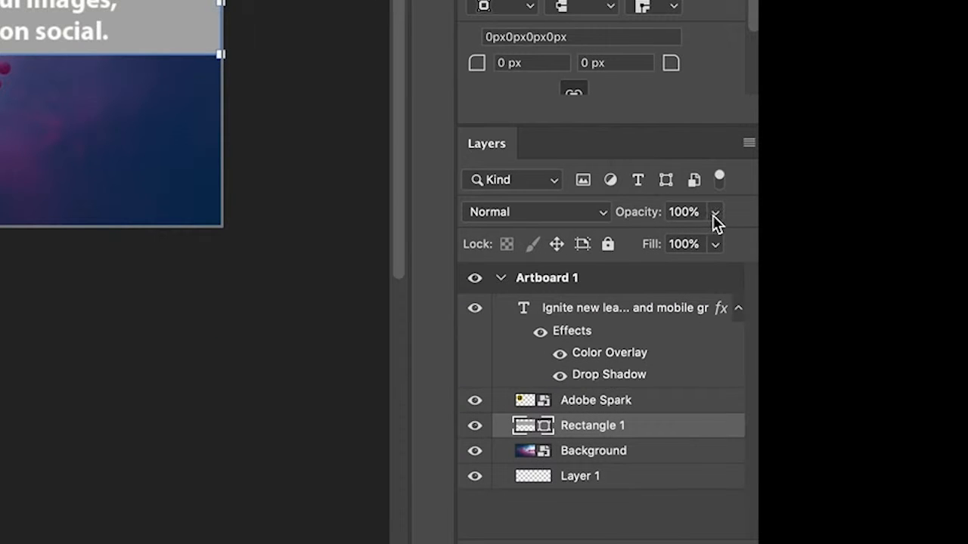
Lower the grey rectangle's layer opacity to 63% and deselect it.
{"action": "left_click", "coordinate": [714, 213]}
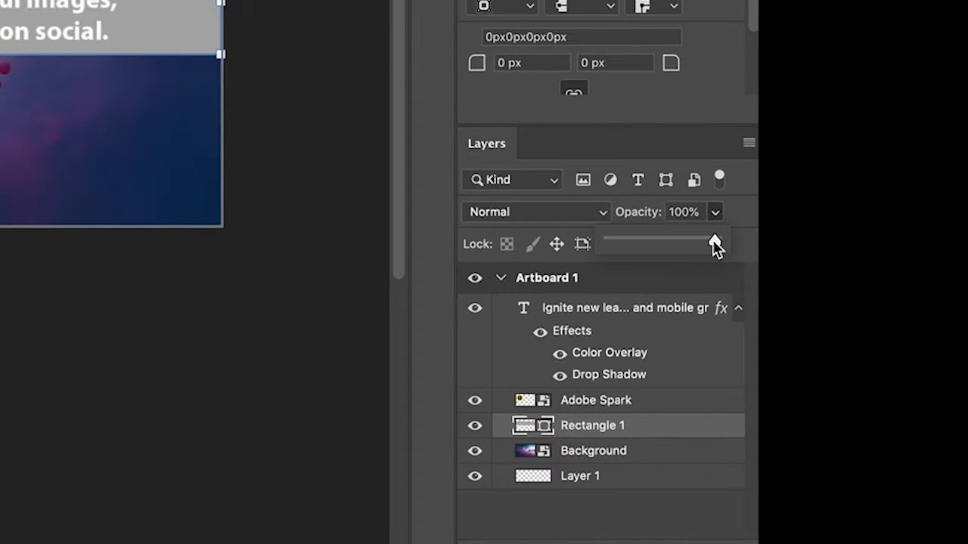
{"action": "left_click_drag", "start_coordinate": [713, 242], "coordinate": [677, 242]}
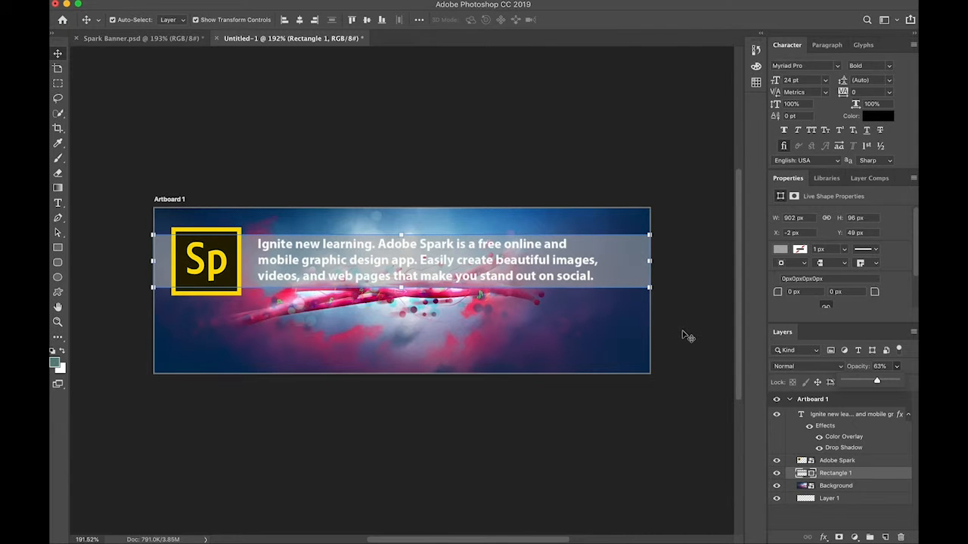
{"action": "left_click", "coordinate": [101, 81]}
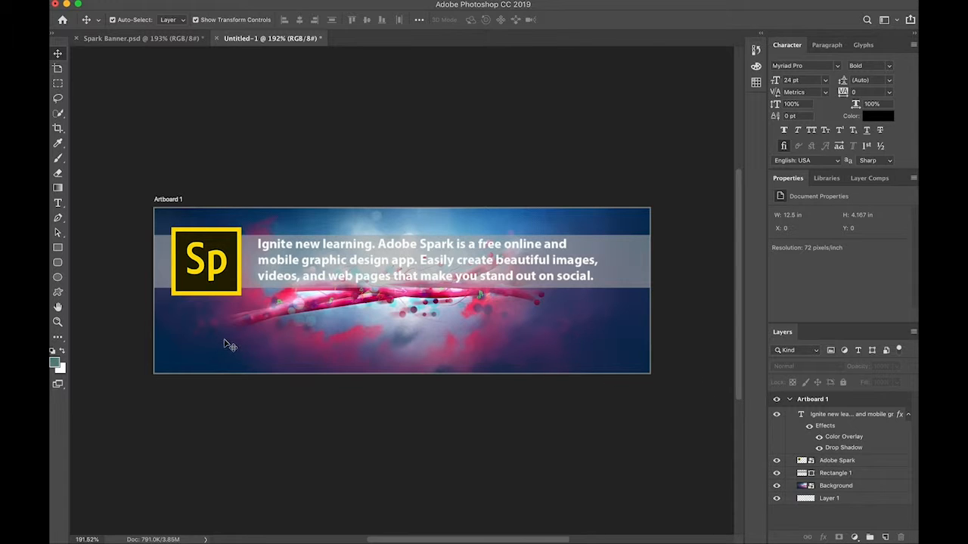
Set the opacity of the main text's drop shadow to 29%, apply the style and deselect everything.
{"action": "left_click", "coordinate": [859, 450]}
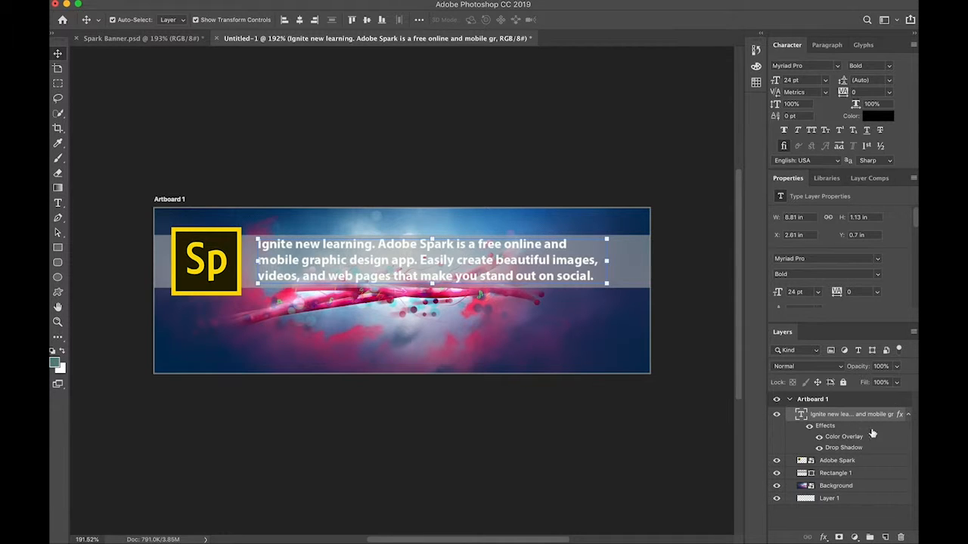
{"action": "double_click", "coordinate": [848, 448]}
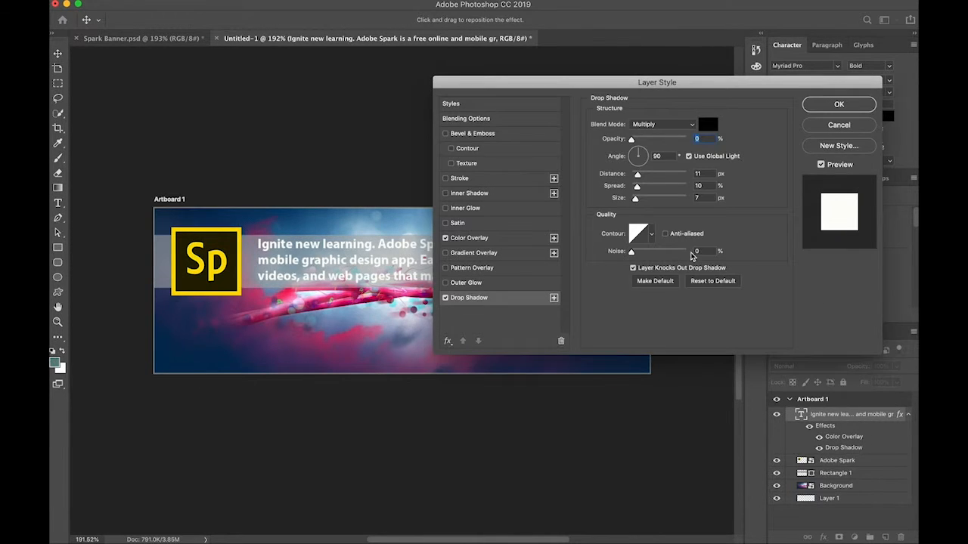
{"action": "mouse_move", "coordinate": [632, 141]}
{"action": "left_mouse_down"}
{"action": "mouse_move", "coordinate": [679, 145]}
{"action": "mouse_move", "coordinate": [648, 144]}
{"action": "left_mouse_up"}
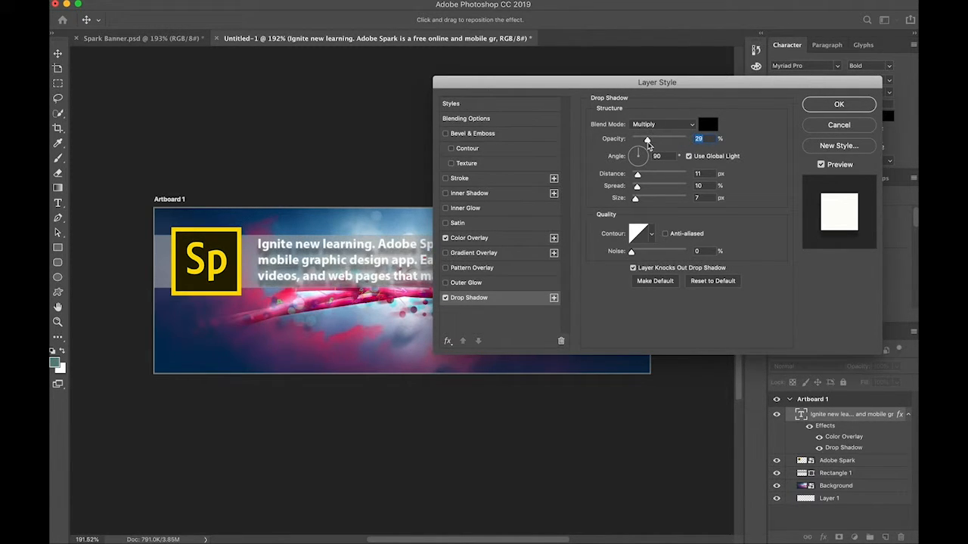
{"action": "left_click", "coordinate": [830, 107]}
{"action": "left_click", "coordinate": [595, 327]}
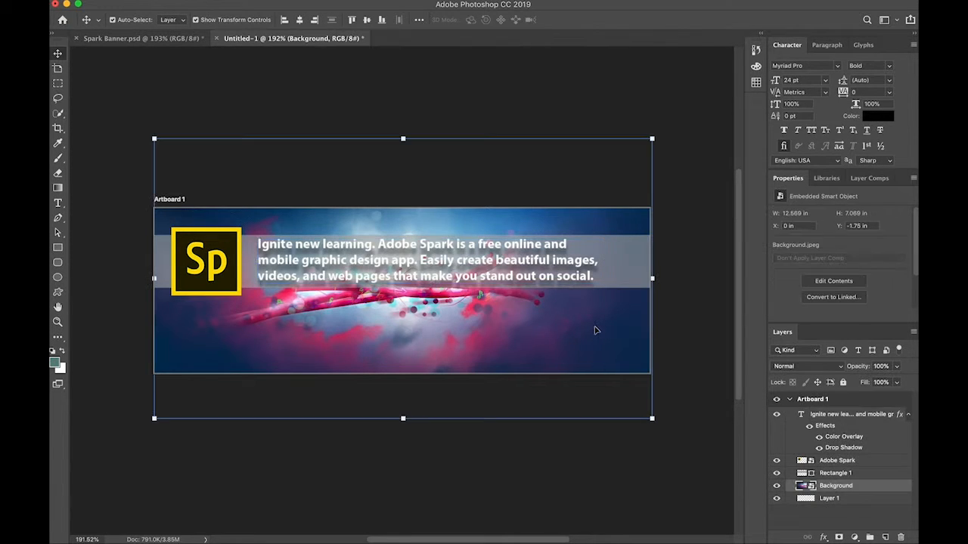
{"action": "left_click", "coordinate": [686, 329]}
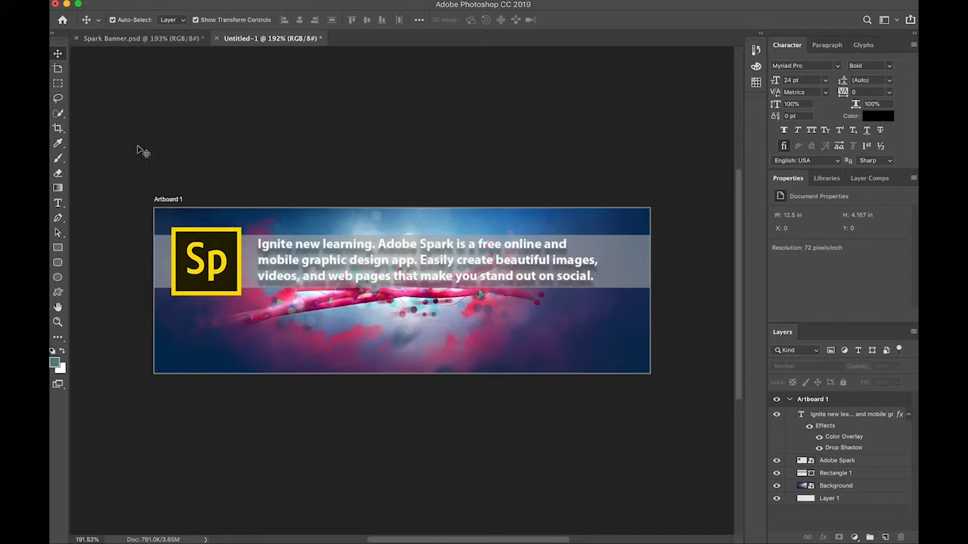
Add a text box in the banner's lower-right corner reading "March 15, 2019" and "2:00 - 3:00 p.m." on two lines.
{"action": "left_click", "coordinate": [58, 203]}
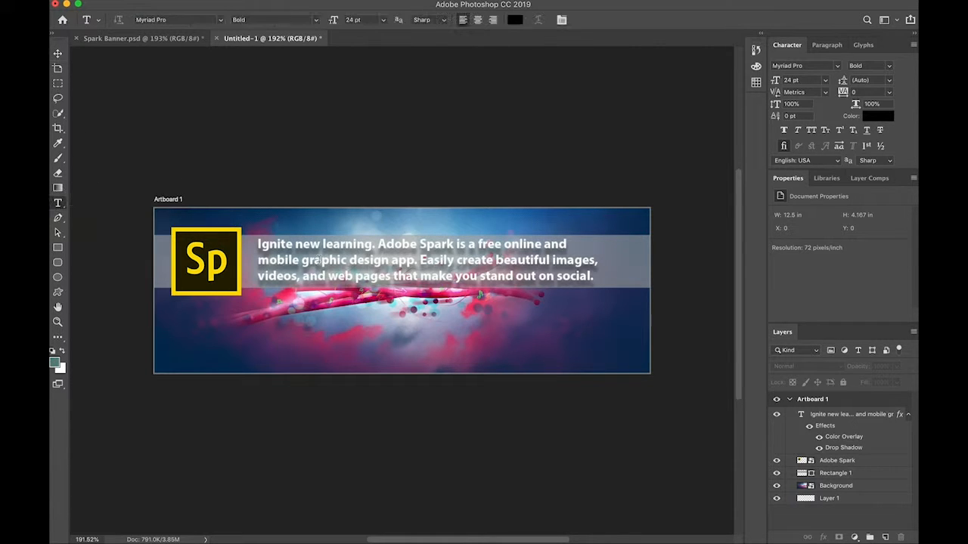
{"action": "left_click_drag", "start_coordinate": [543, 338], "coordinate": [642, 371]}
{"action": "type", "text": "Marc"}
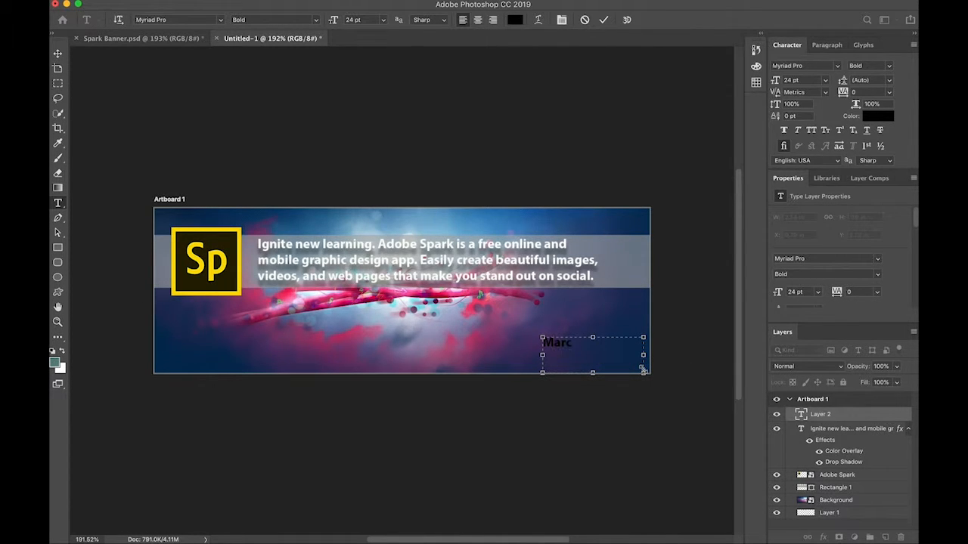
{"action": "type", "text": "h 15, 2019"}
{"action": "key", "text": "Return"}
{"action": "type", "text": "2:00"}
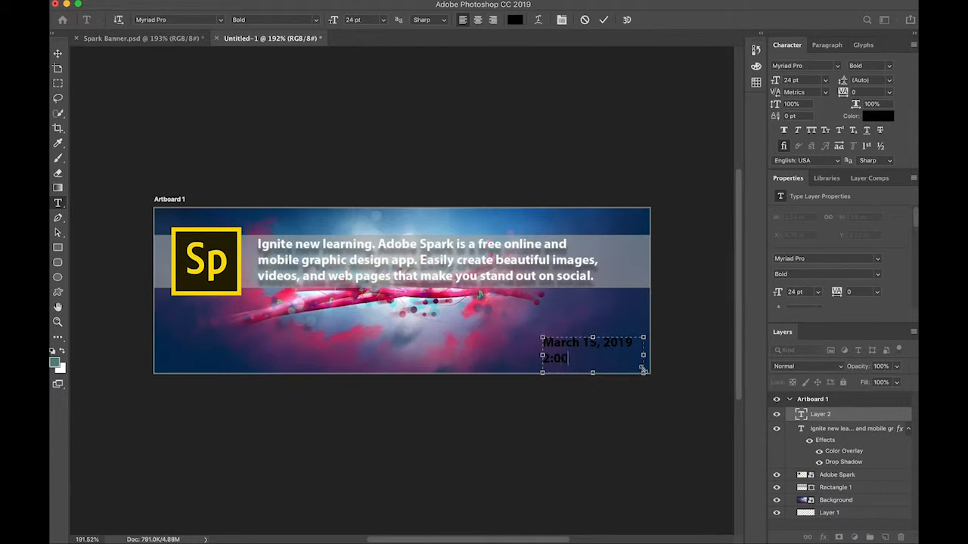
{"action": "type", "text": " - 3:00 p.m."}
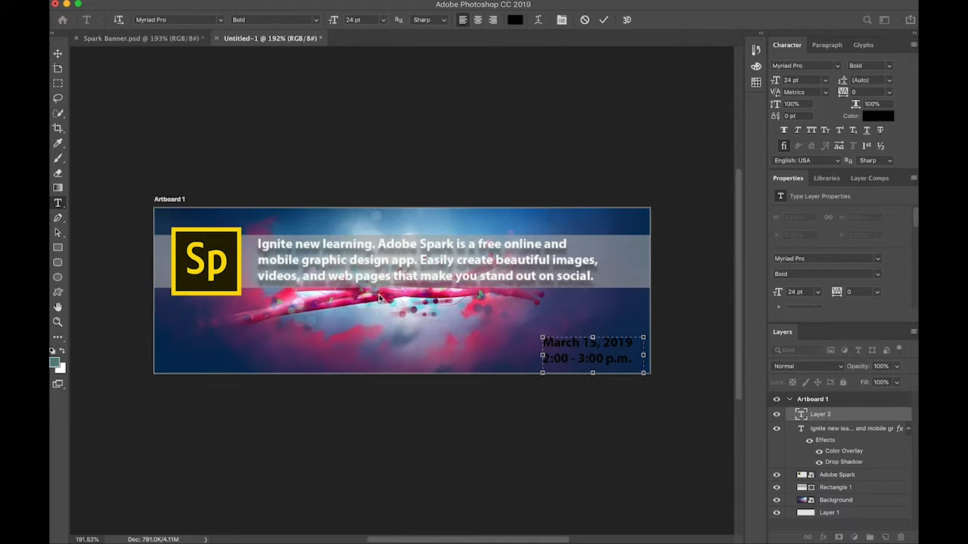
{"action": "left_click", "coordinate": [58, 54]}
{"action": "left_click", "coordinate": [595, 429]}
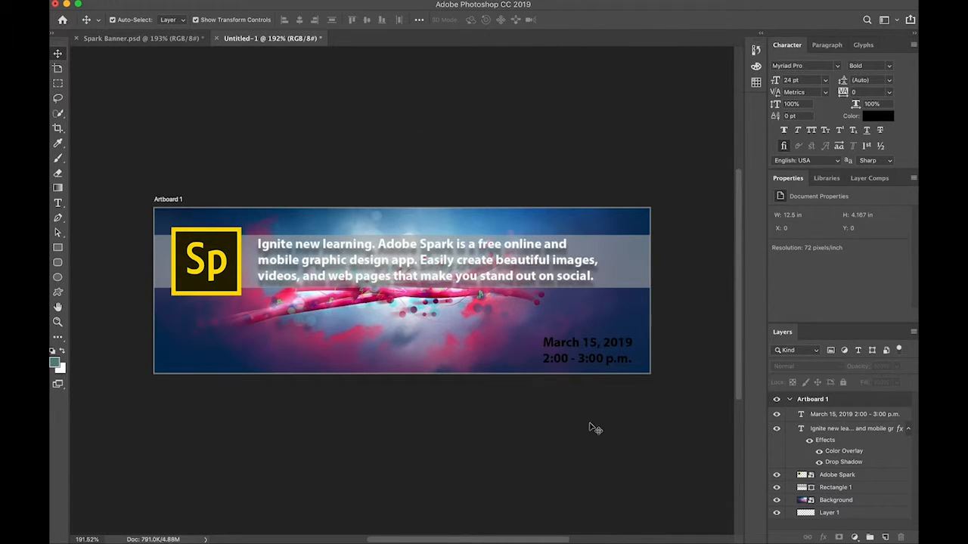
Change the color of both date and time lines to white.
{"action": "left_click", "coordinate": [582, 361]}
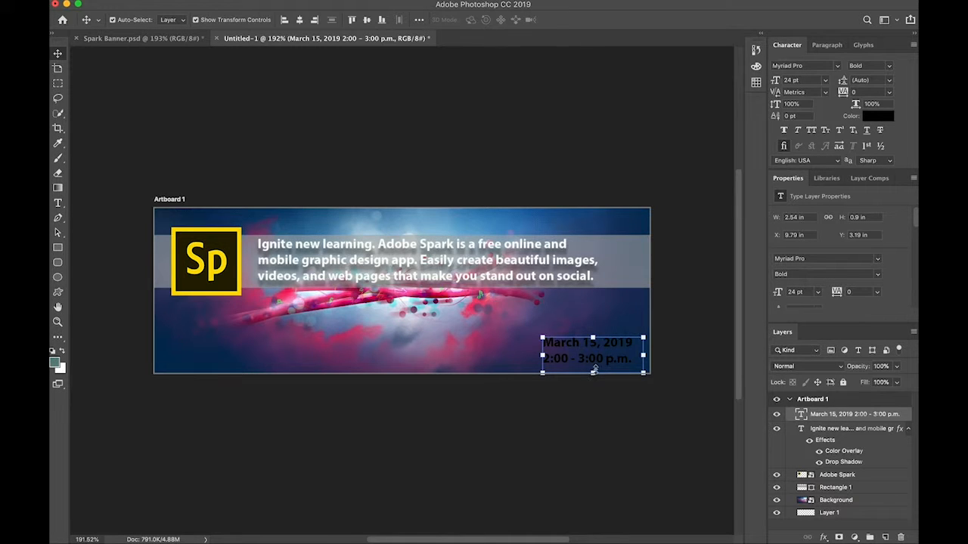
{"action": "left_click", "coordinate": [57, 203]}
{"action": "triple_click", "coordinate": [612, 359]}
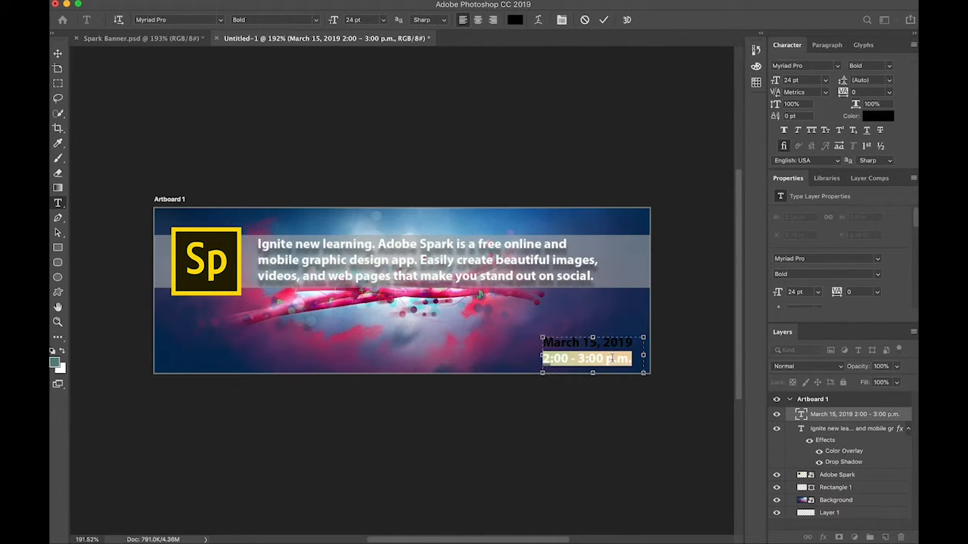
{"action": "key", "text": "super+a"}
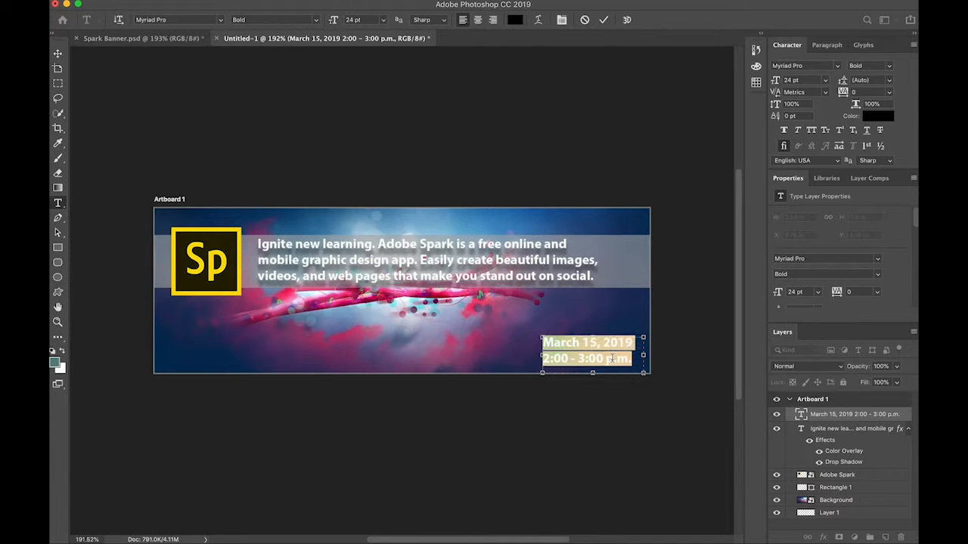
{"action": "left_click", "coordinate": [515, 20]}
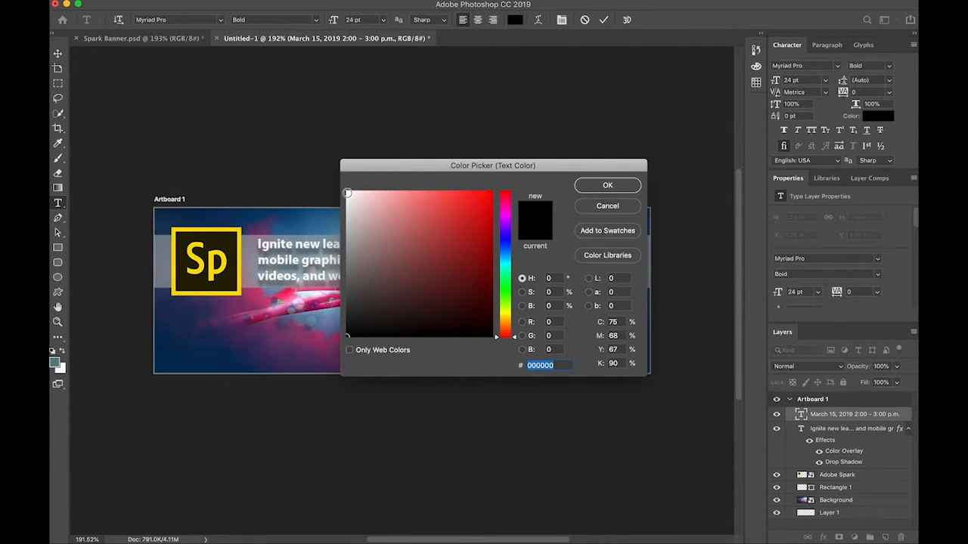
{"action": "left_click", "coordinate": [347, 193]}
{"action": "left_click", "coordinate": [609, 185]}
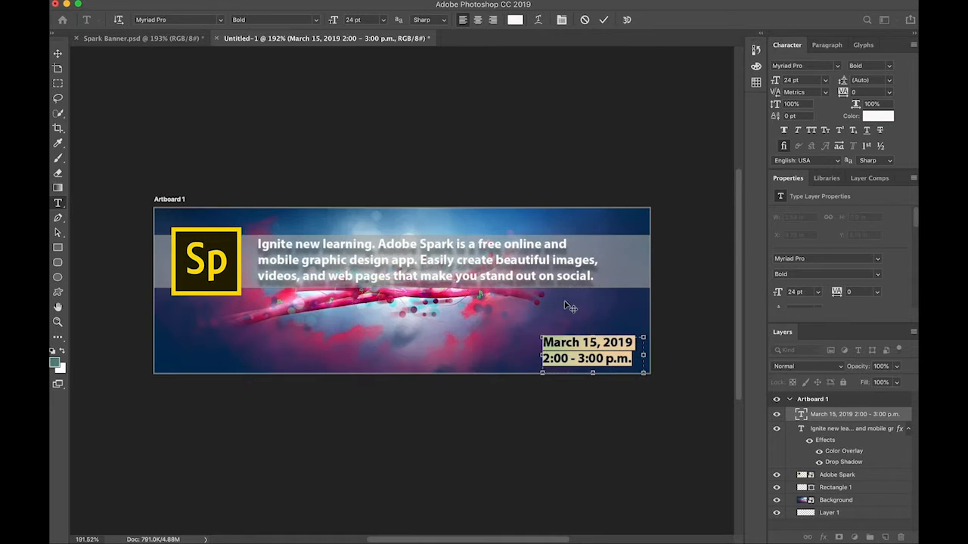
Duplicate the date text twice along the same baseline, one copy just left of it and one beneath the logo, aligned with its left edge.
{"action": "left_click", "coordinate": [57, 53]}
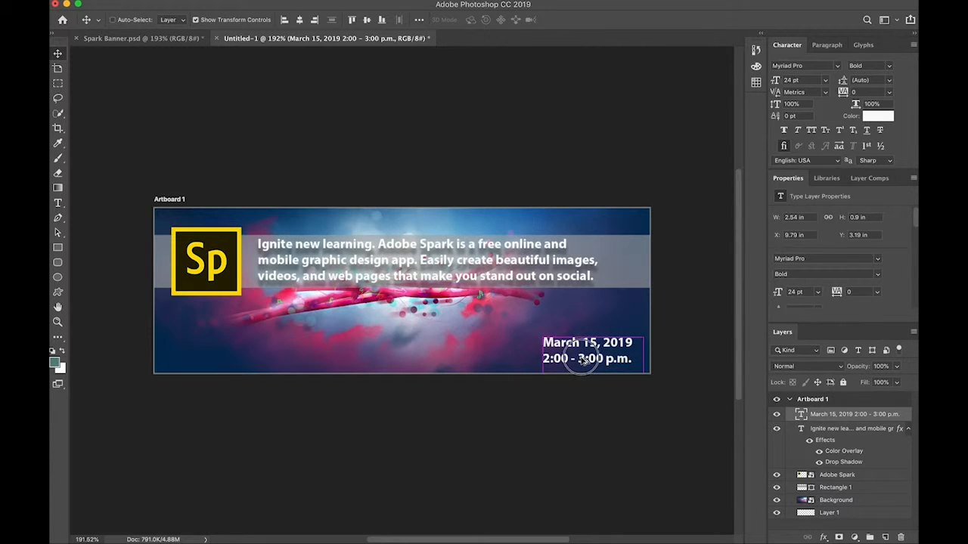
{"action": "left_click_drag", "start_coordinate": [583, 361], "coordinate": [472, 361]}
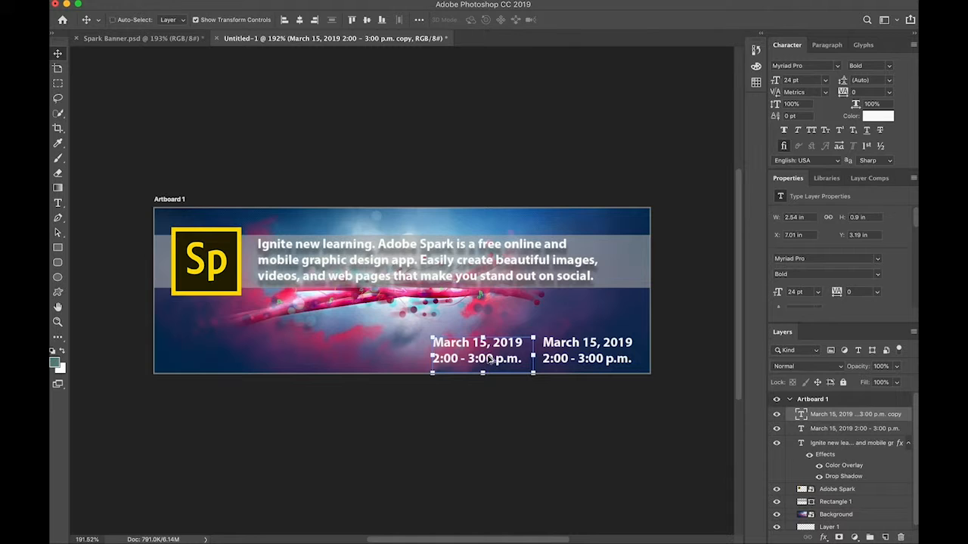
{"action": "left_click_drag", "start_coordinate": [490, 360], "coordinate": [225, 345]}
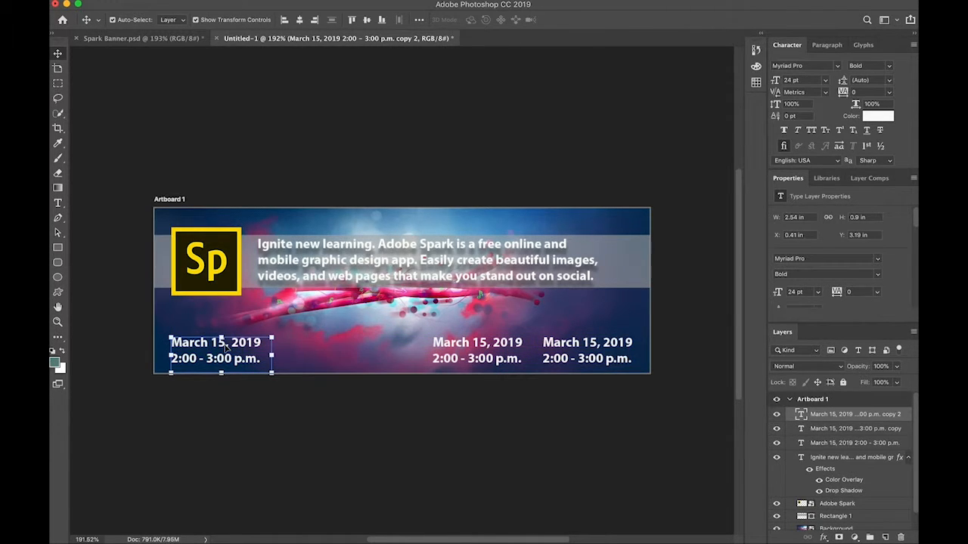
Replace the middle copy's text with "Pearson Lab" and "District Office" on two lines.
{"action": "double_click", "coordinate": [471, 345]}
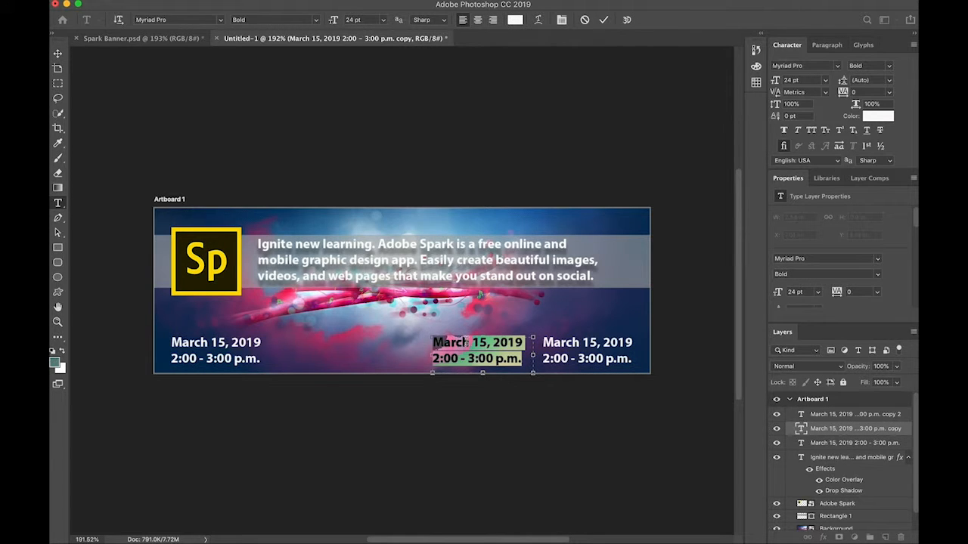
{"action": "type", "text": "Pearson"}
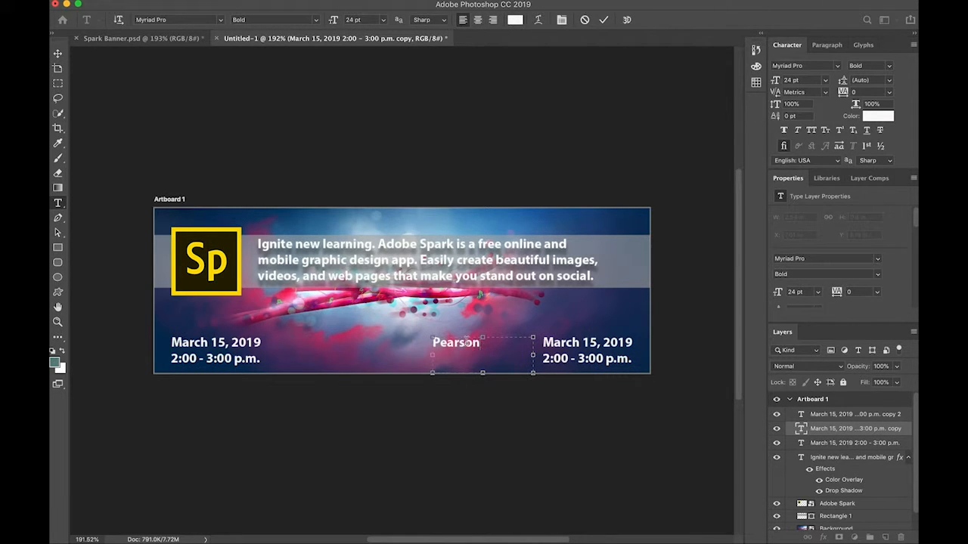
{"action": "type", "text": " Lab District O"}
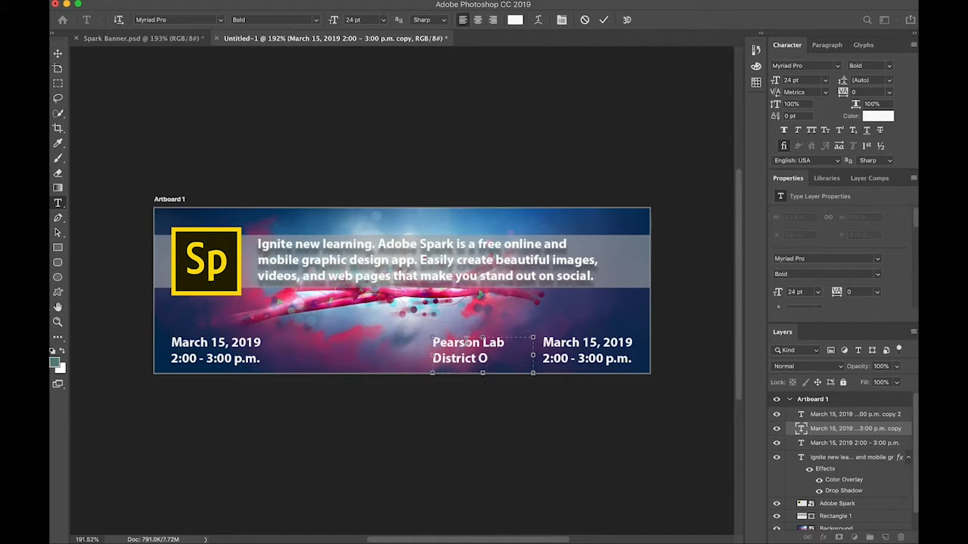
{"action": "type", "text": "ffice"}
Replace the text below the logo with "Questions?" and the contact's e-mail on two lines, widening the text box to fit the address.
{"action": "left_click", "coordinate": [211, 355]}
{"action": "triple_click", "coordinate": [202, 342]}
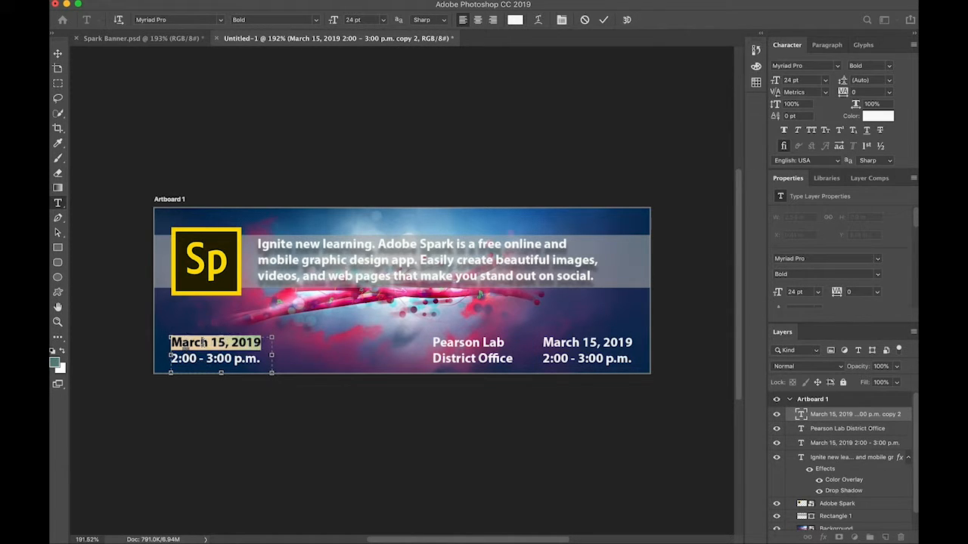
{"action": "type", "text": "Questions?"}
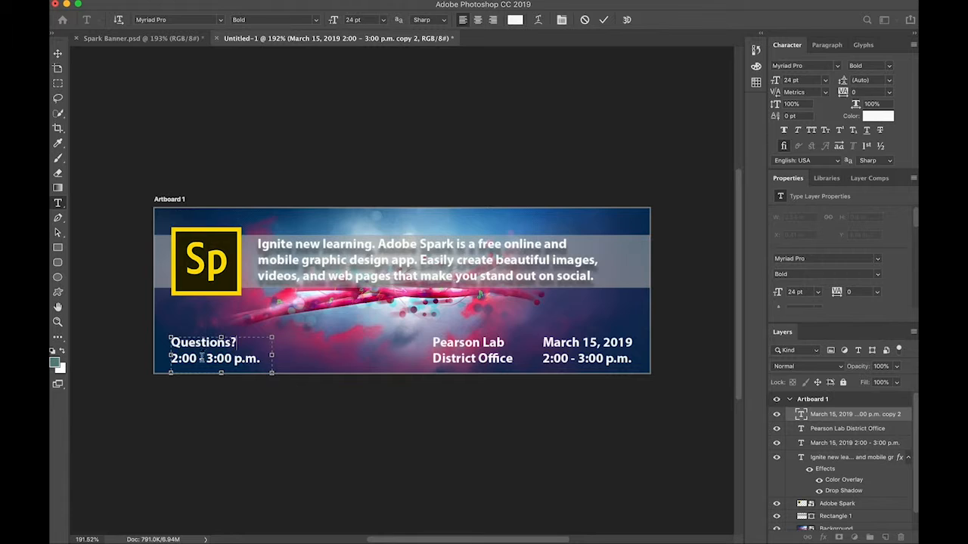
{"action": "triple_click", "coordinate": [201, 357]}
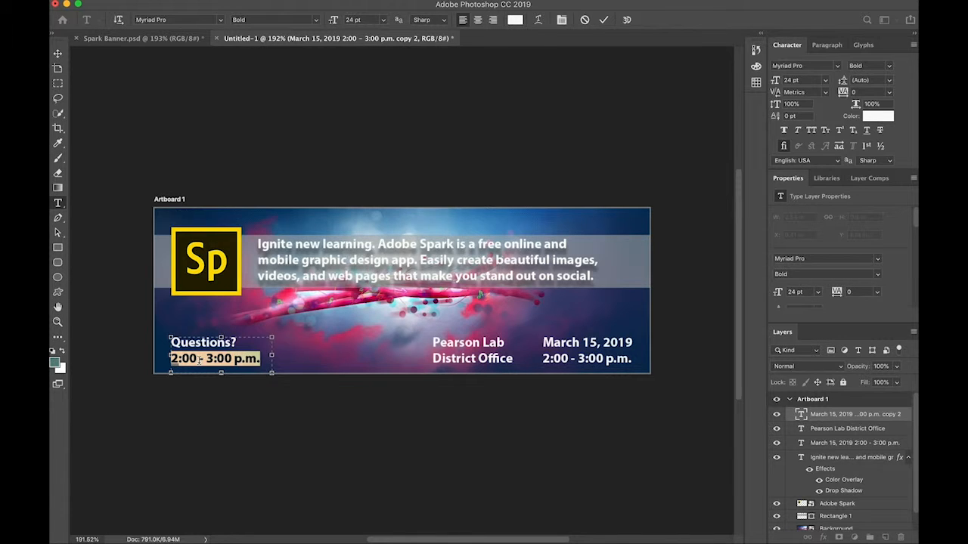
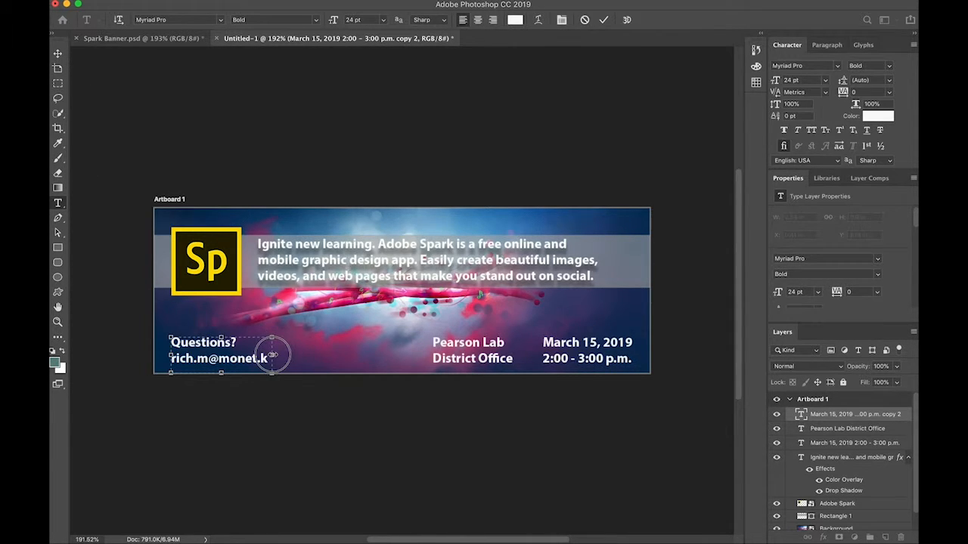
{"action": "left_click_drag", "start_coordinate": [273, 354], "coordinate": [329, 355]}
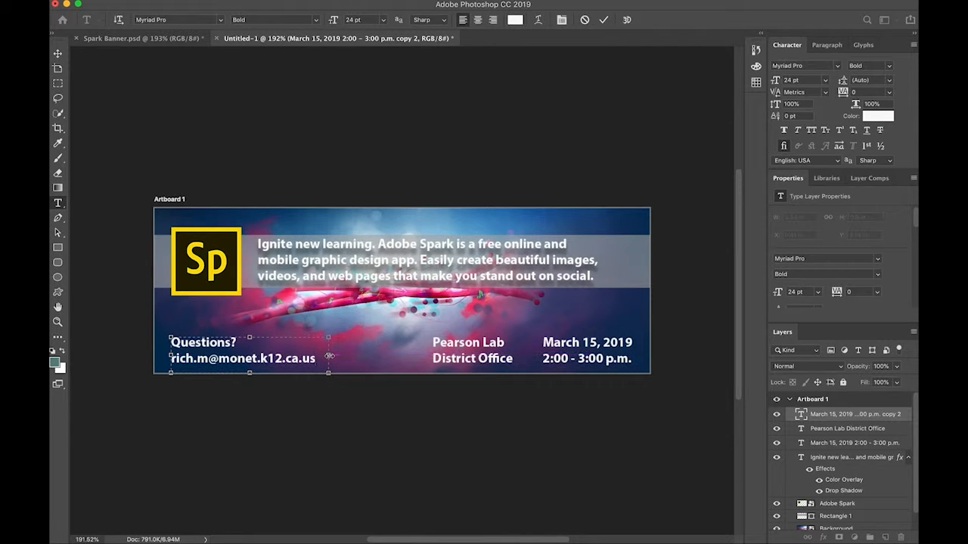
{"action": "left_click", "coordinate": [384, 380]}
Right-align both lines of the "Pearson Lab District Office" text.
{"action": "key", "text": "v"}
{"action": "left_click", "coordinate": [487, 350]}
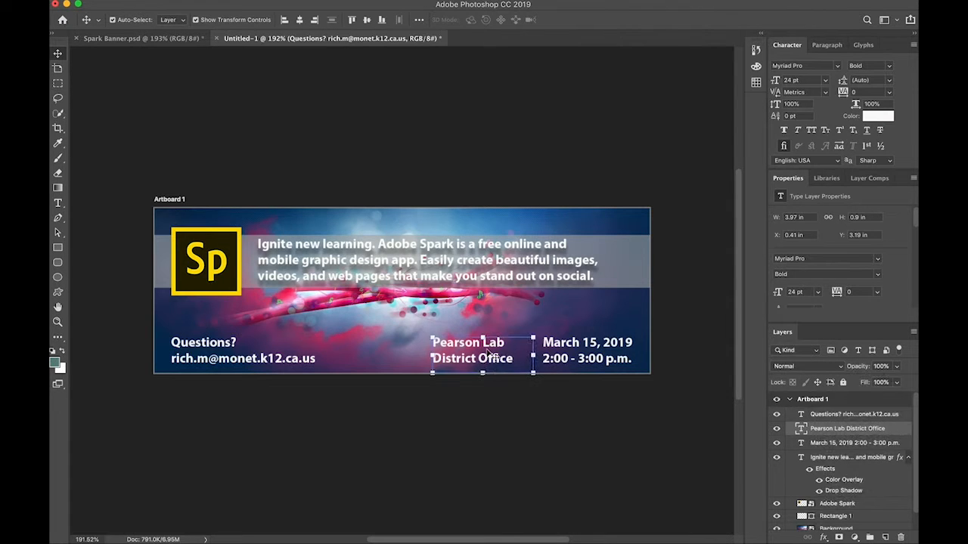
{"action": "triple_click", "coordinate": [487, 345]}
{"action": "left_click_drag", "start_coordinate": [514, 359], "coordinate": [425, 339]}
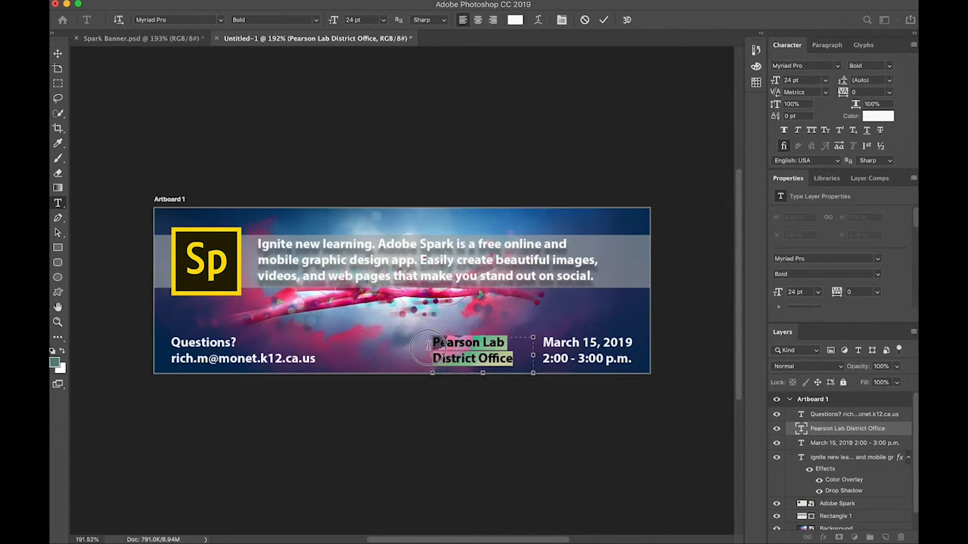
{"action": "left_click", "coordinate": [493, 22]}
{"action": "left_click", "coordinate": [363, 173]}
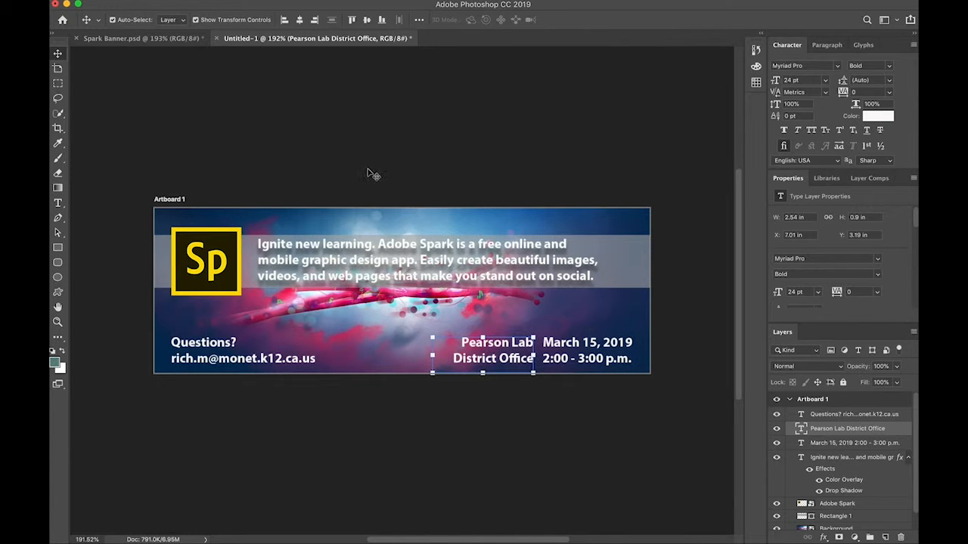
Draw a thin vertical rectangle between the location and date texts, spanning both lines, and fill it with white.
{"action": "left_click", "coordinate": [58, 247]}
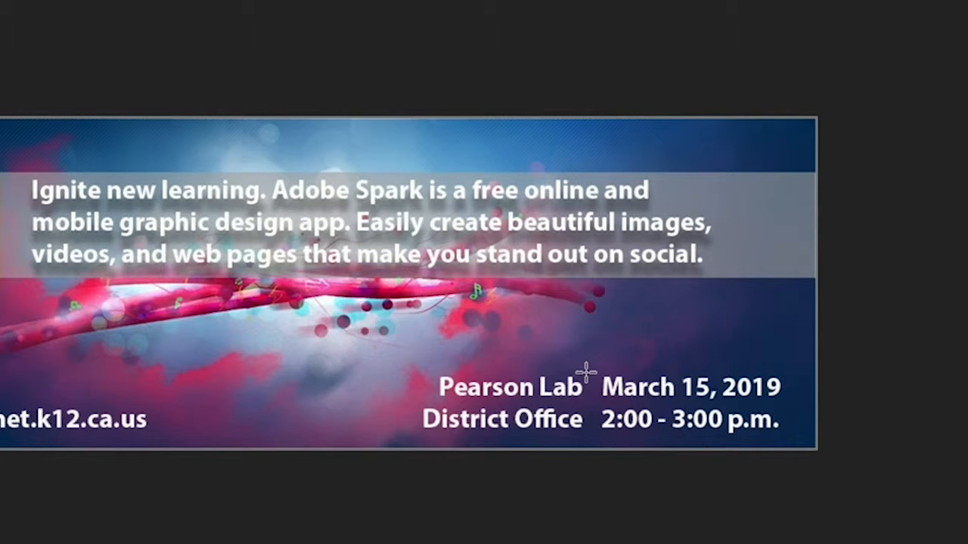
{"action": "left_click_drag", "start_coordinate": [534, 335], "coordinate": [536, 360]}
{"action": "left_click_drag", "start_coordinate": [589, 419], "coordinate": [589, 443]}
{"action": "key", "text": "alt+BackSpace"}
Move the white divider so it sits evenly between the location and date texts.
{"action": "key", "text": "v"}
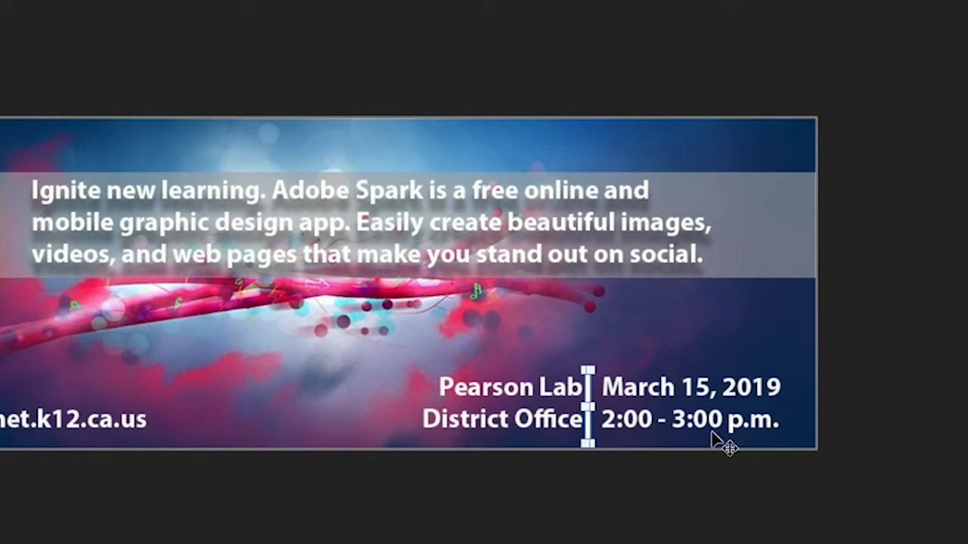
{"action": "left_click_drag", "start_coordinate": [592, 421], "coordinate": [597, 429]}
{"action": "left_click_drag", "start_coordinate": [595, 430], "coordinate": [592, 431]}
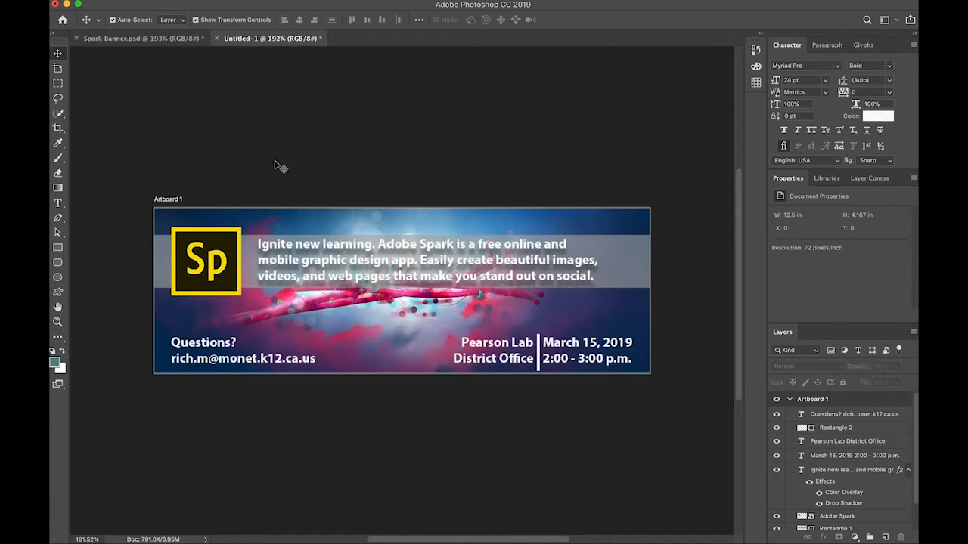
Compare the new banner with the finished design in Spark Banner.psd, ending back on the new banner.
{"action": "left_click", "coordinate": [128, 42]}
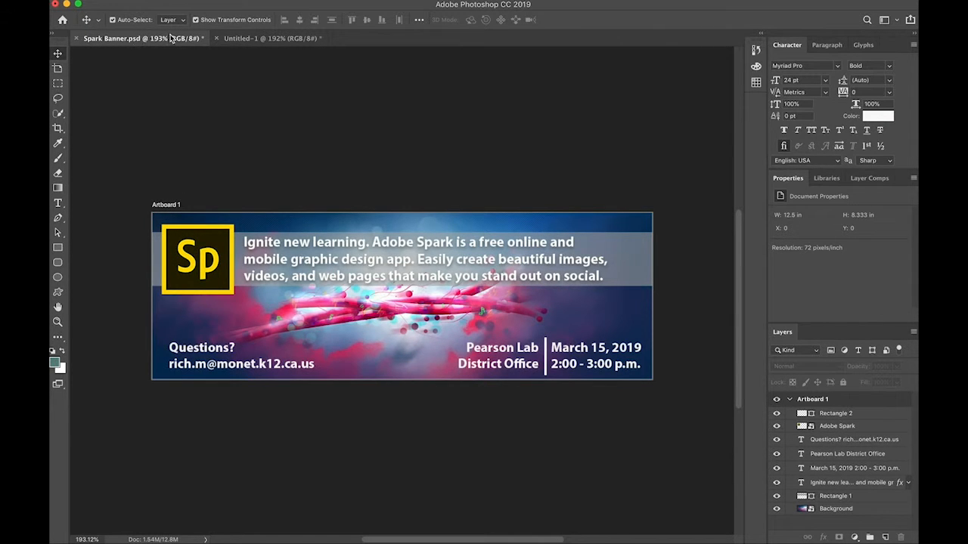
{"action": "left_click", "coordinate": [254, 40]}
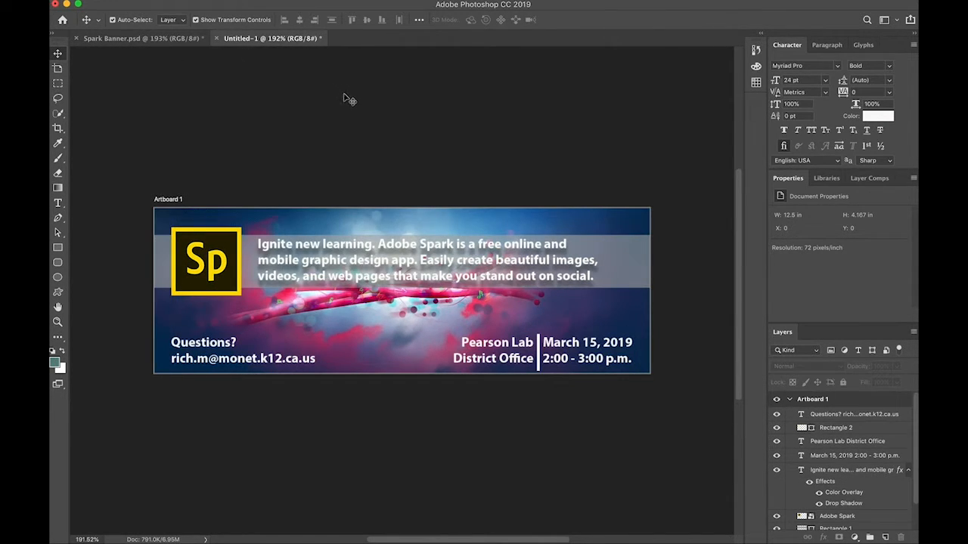